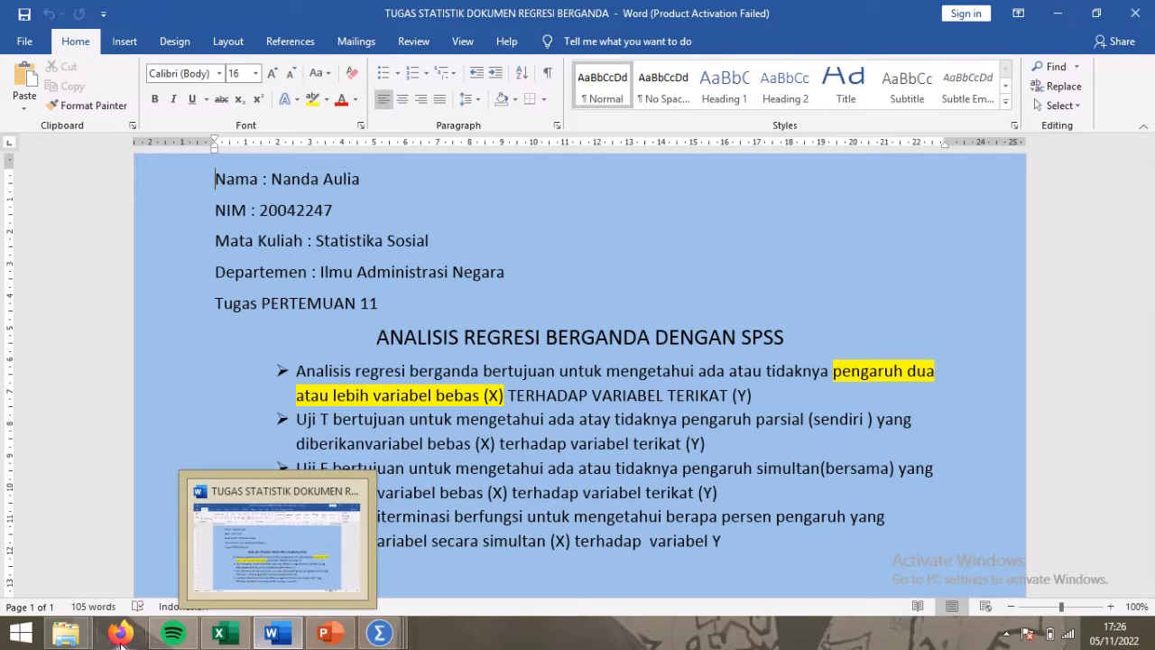
# Bring up the regression data workbook in Excel, and switch to SPSS Statistics to create a new dataset.
pyautogui.click(237, 623)
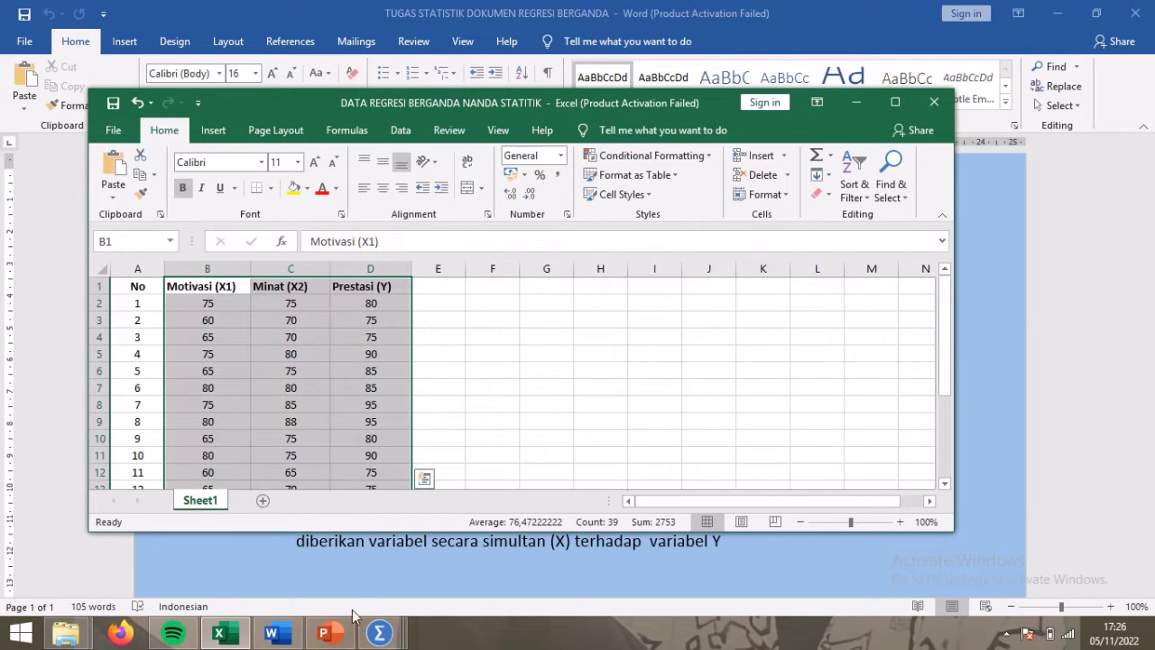
pyautogui.moveTo(379, 634)
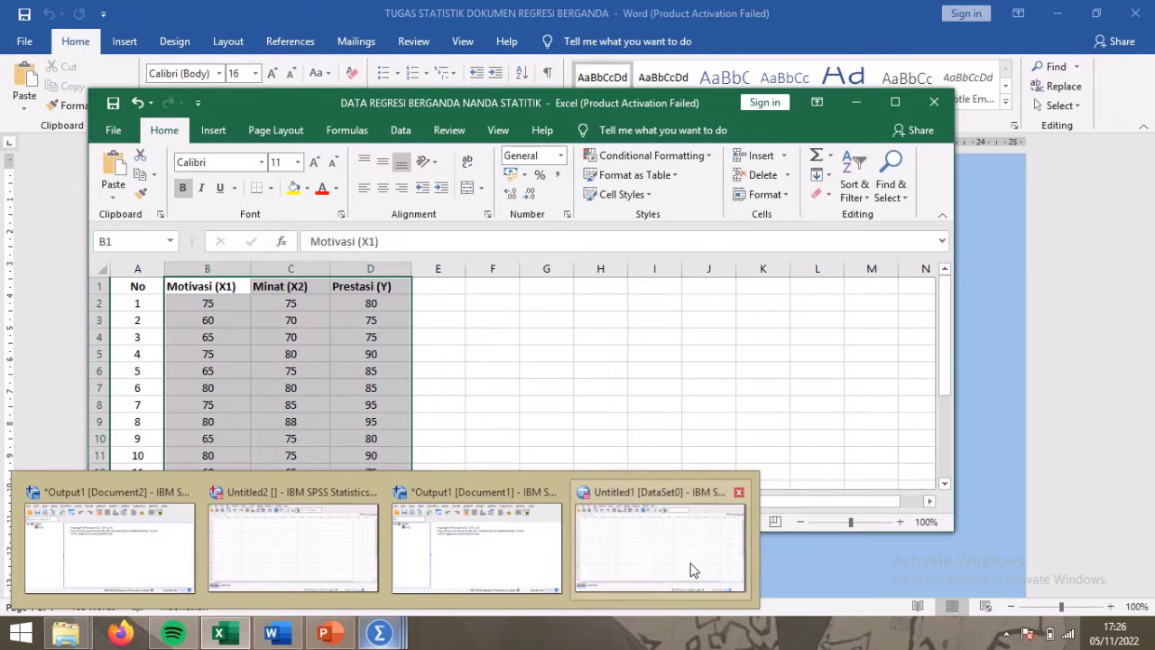
pyautogui.moveTo(689, 568)
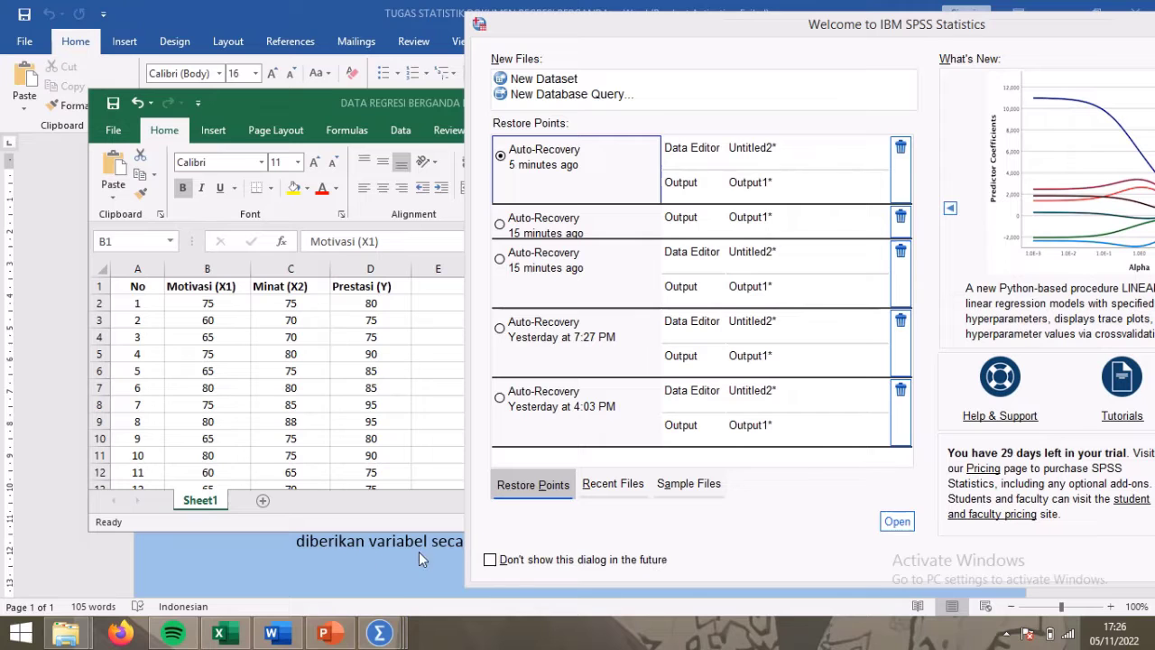
pyautogui.click(557, 81)
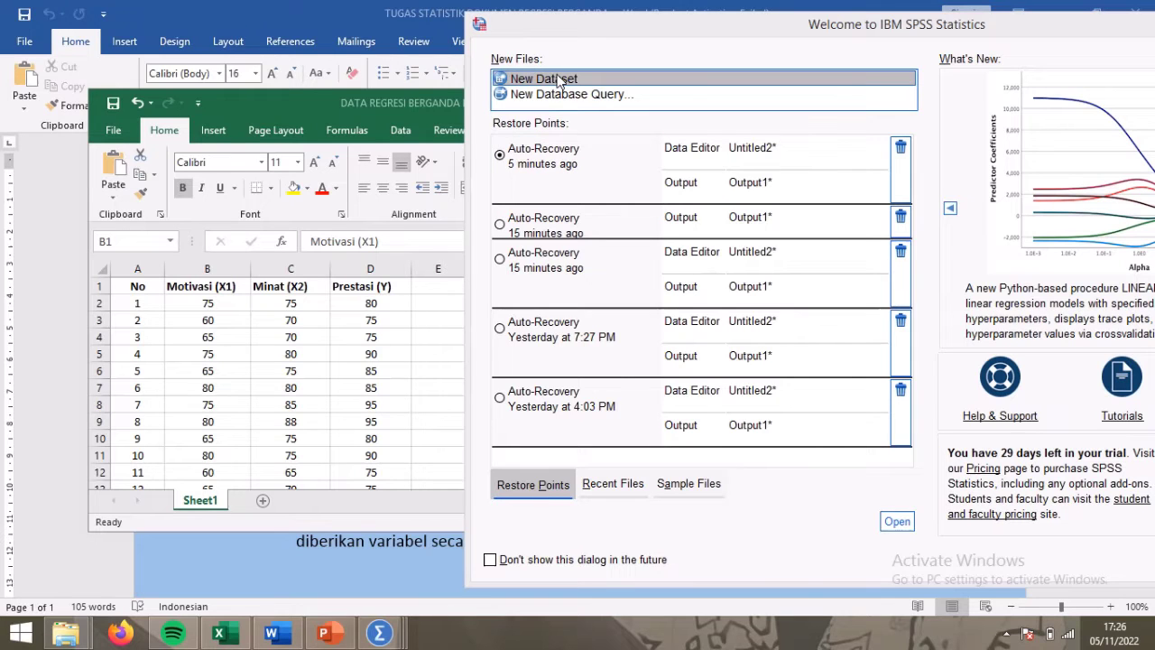
pyautogui.doubleClick(560, 79)
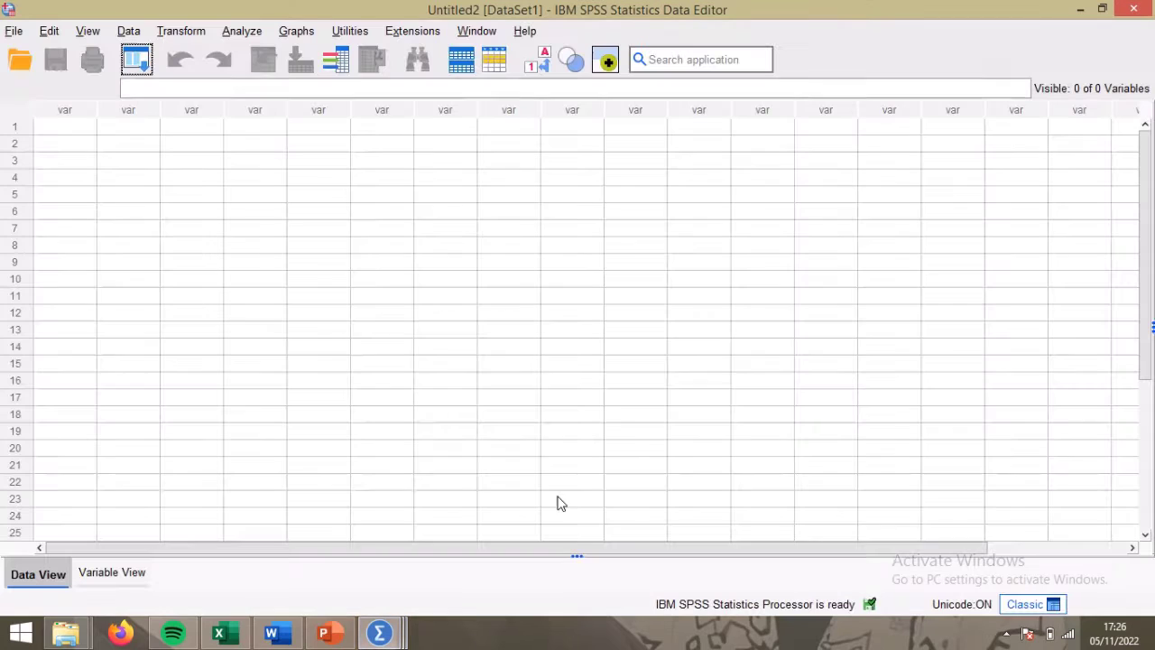
# Define three variables named x1, x2 and Y in the new dataset's variable definitions.
pyautogui.click(108, 574)
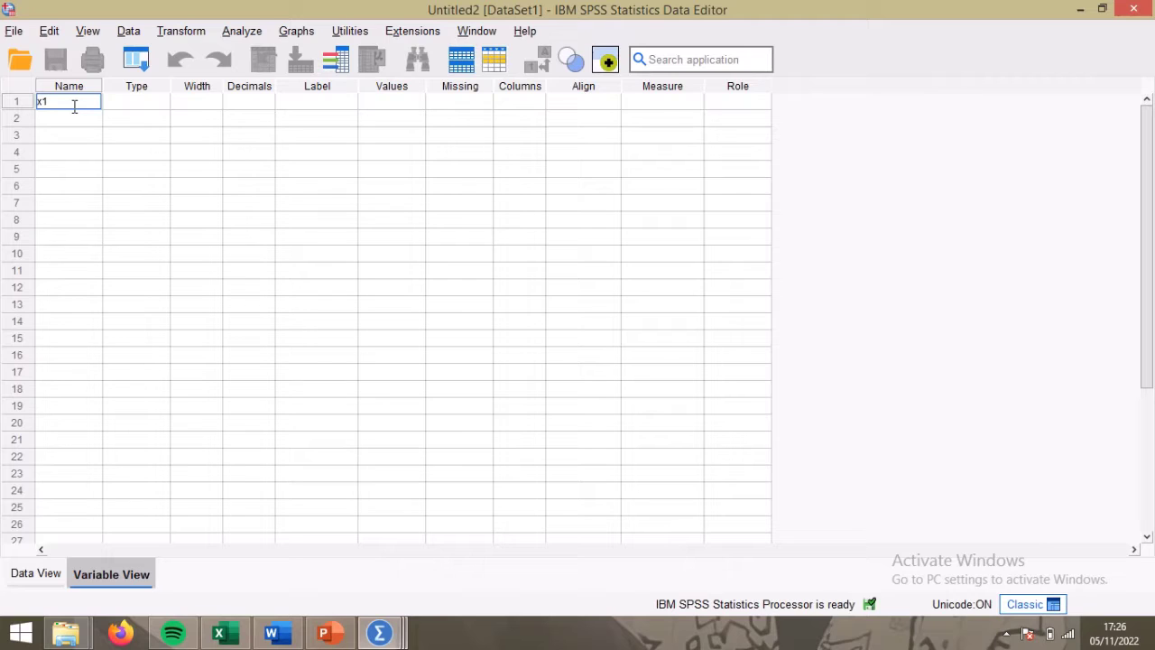
pyautogui.press('Return')
pyautogui.write('x2')
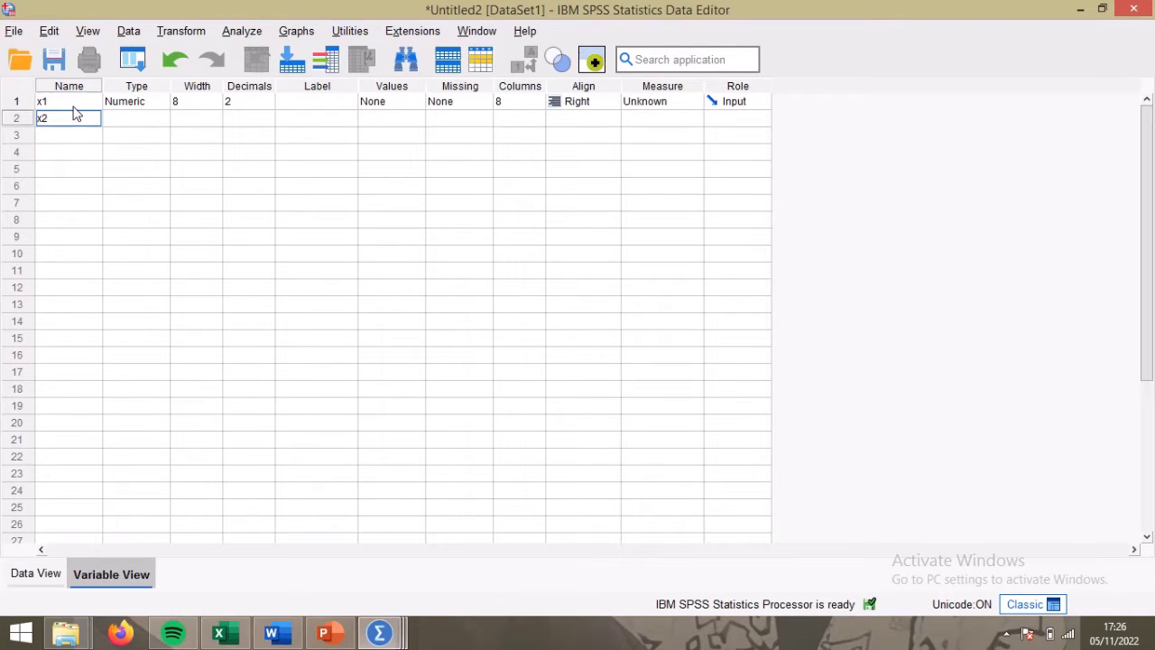
pyautogui.press('Return')
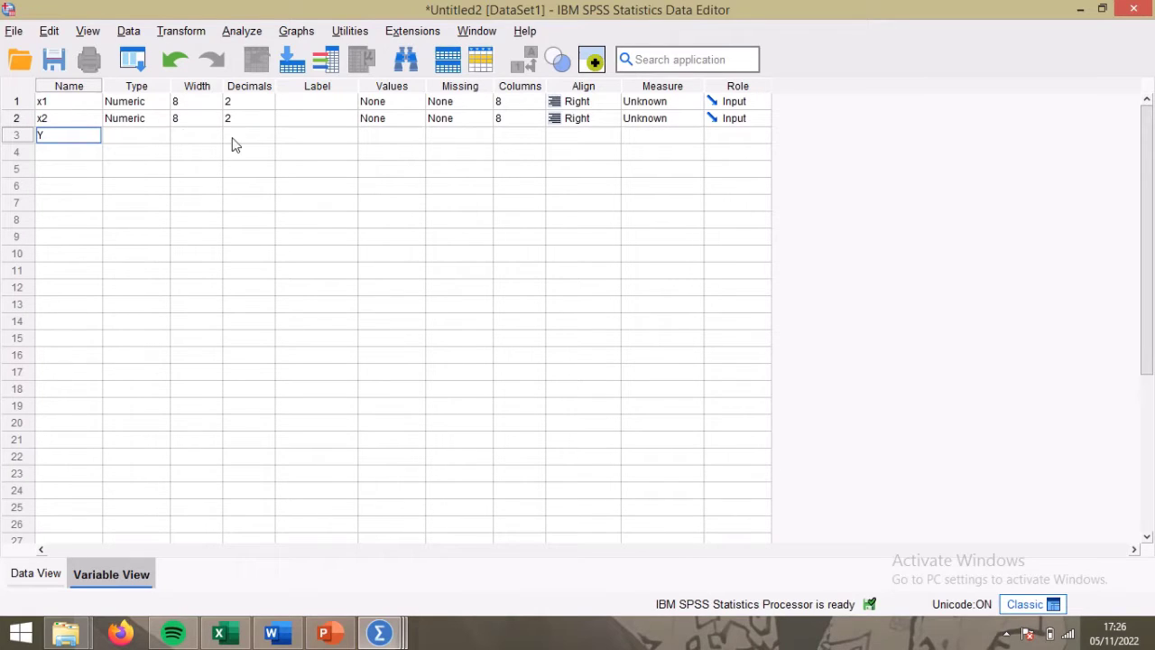
# Check the column headings in the Excel workbook and label x1 as motivasi, x2 as minat and Y as prestasi in SPSS.
pyautogui.click(331, 99)
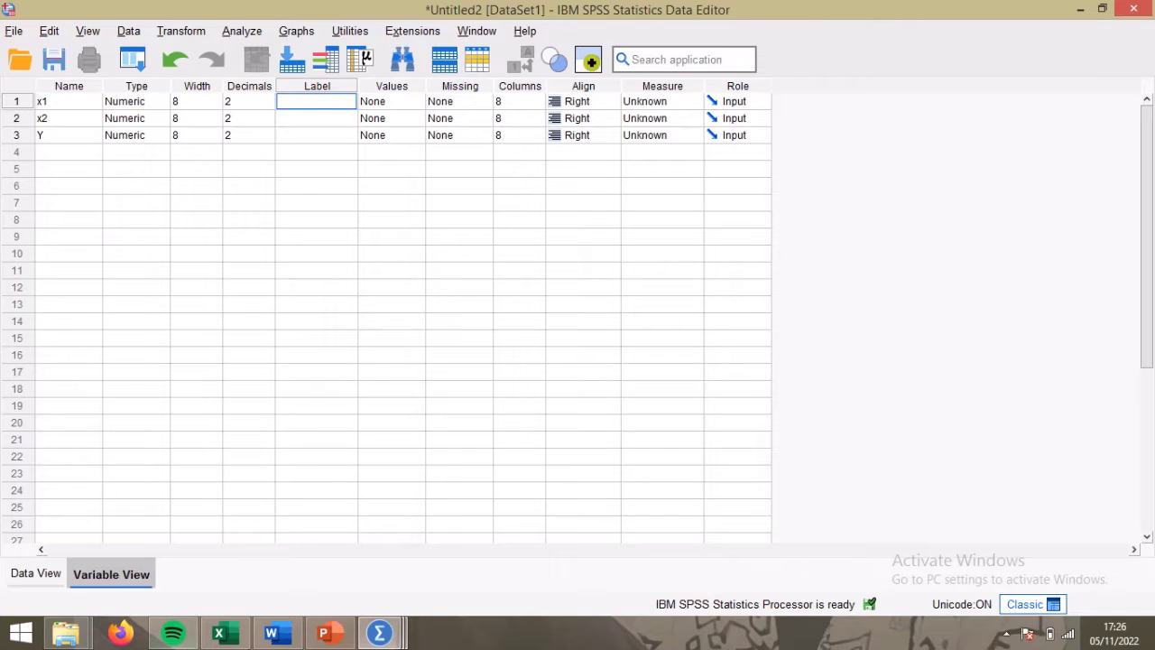
pyautogui.click(219, 633)
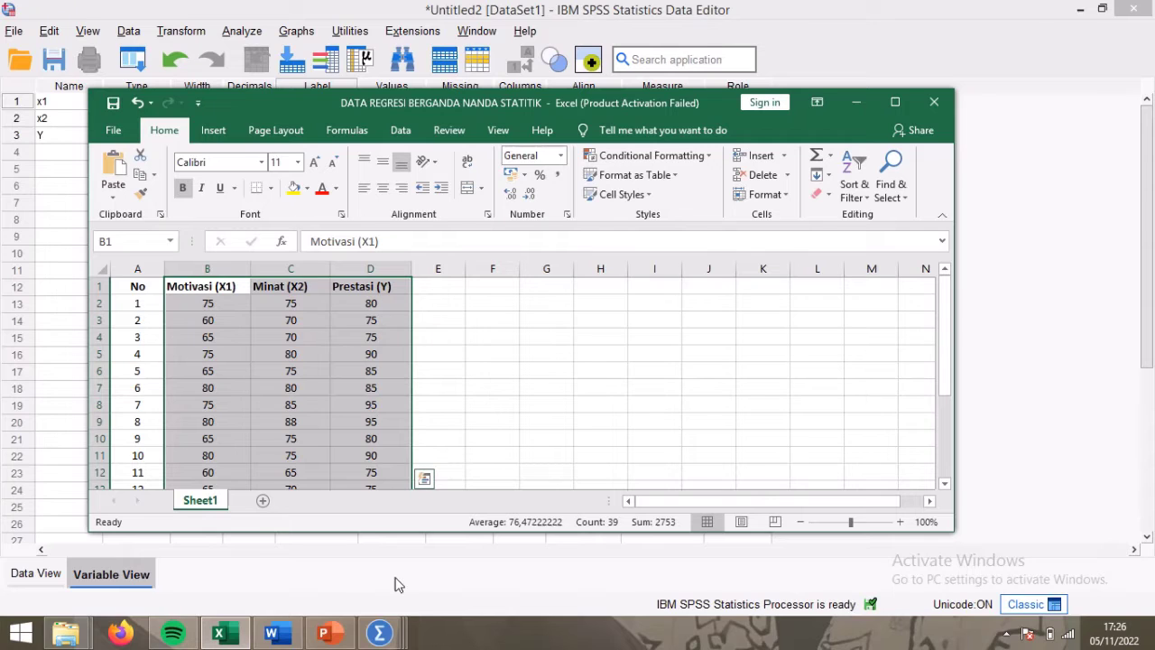
pyautogui.click(379, 632)
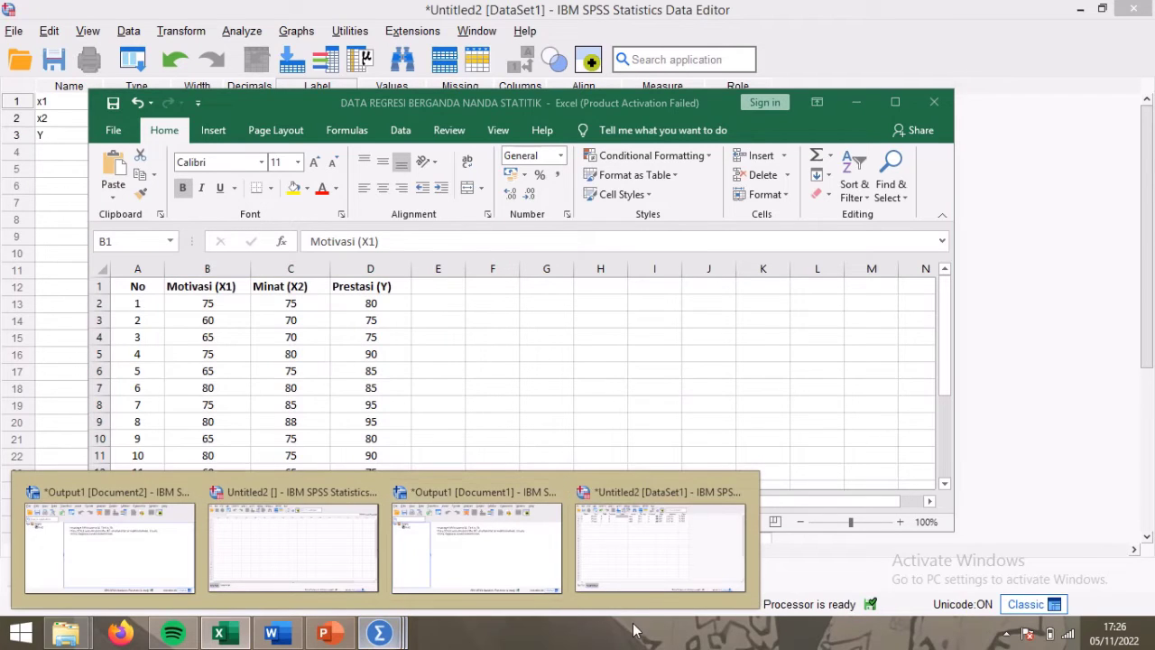
pyautogui.click(667, 549)
pyautogui.click(313, 102)
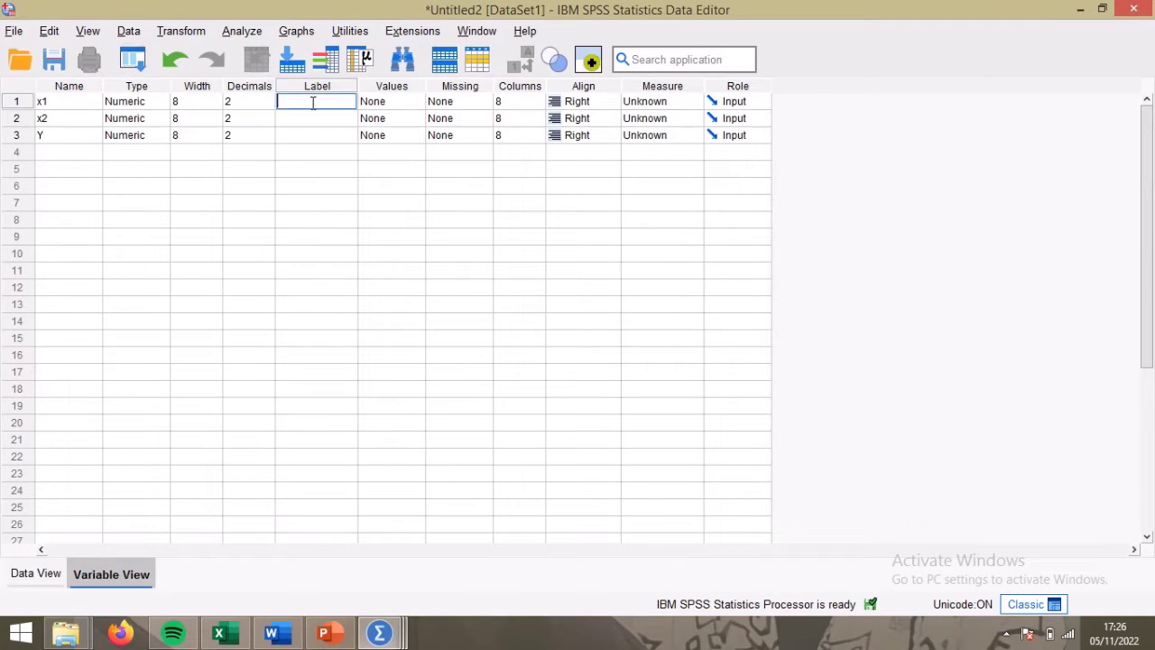
pyautogui.write('M')
pyautogui.press('BackSpace')
pyautogui.write('motivasi')
pyautogui.press('Return')
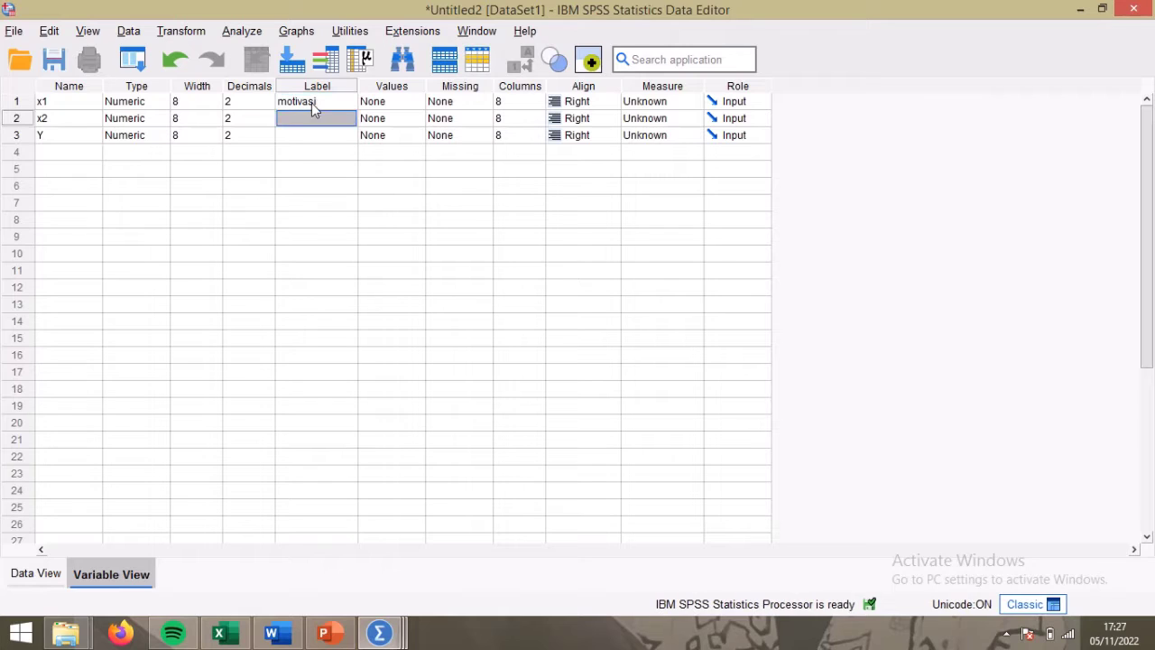
pyautogui.write('minat')
pyautogui.press('Return')
pyautogui.write('prestasi')
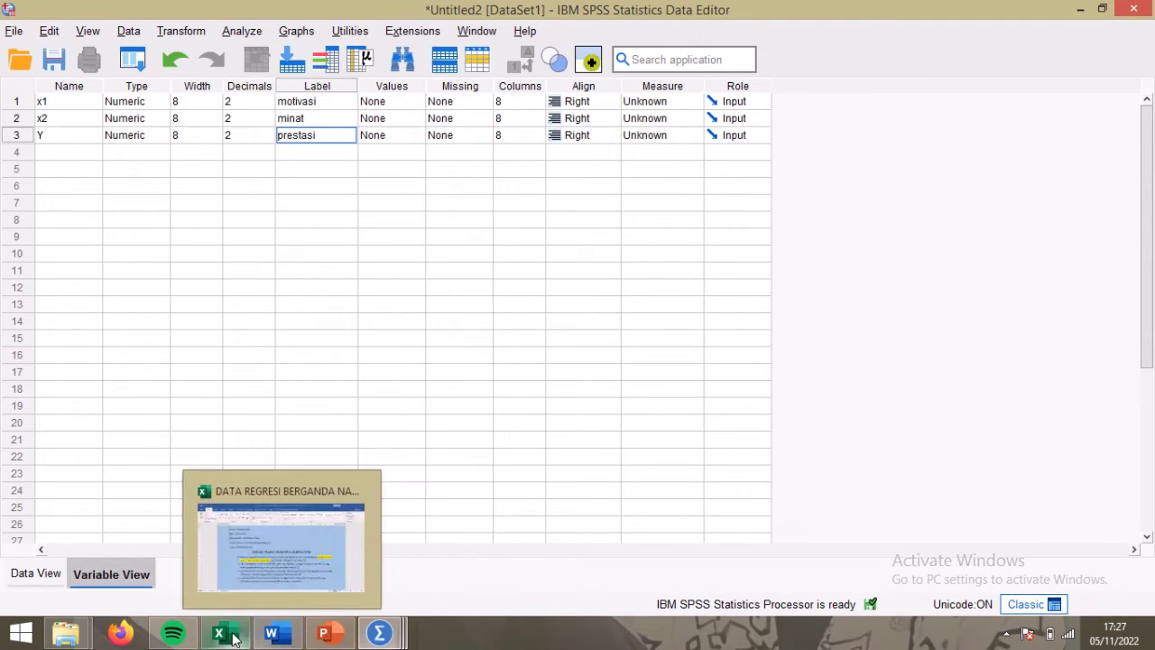
# Switch to Excel and copy the selected Motivasi (X1), Minat (X2) and Prestasi (Y) columns with their headings.
pyautogui.moveTo(222, 635)
pyautogui.click(233, 575)
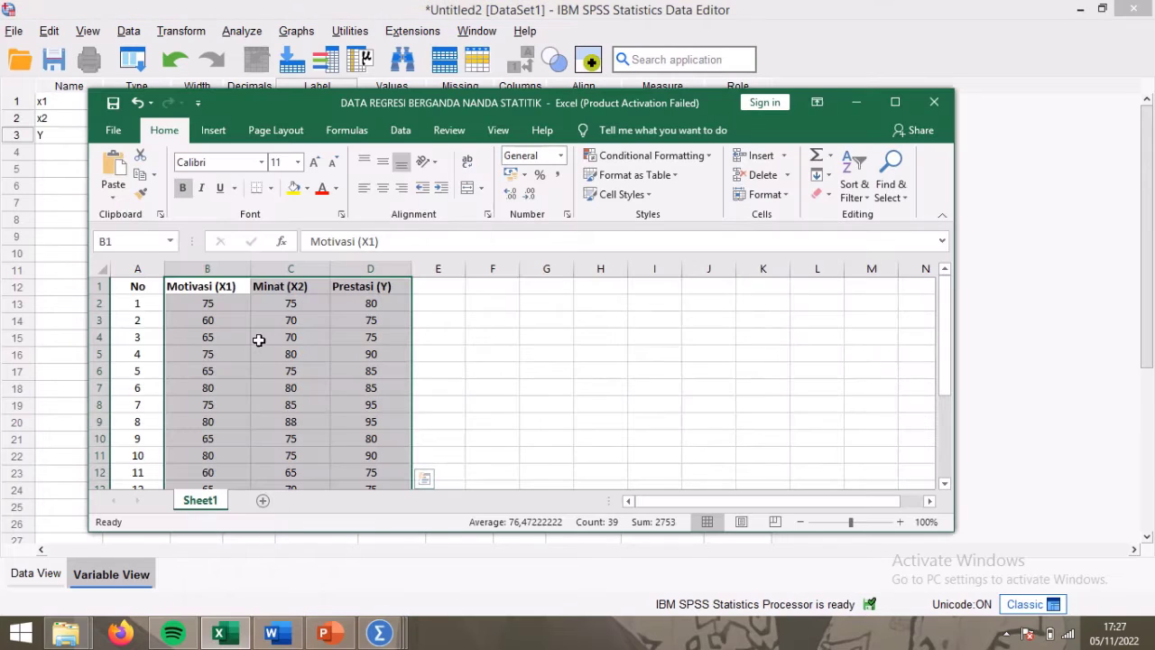
pyautogui.rightClick(301, 353)
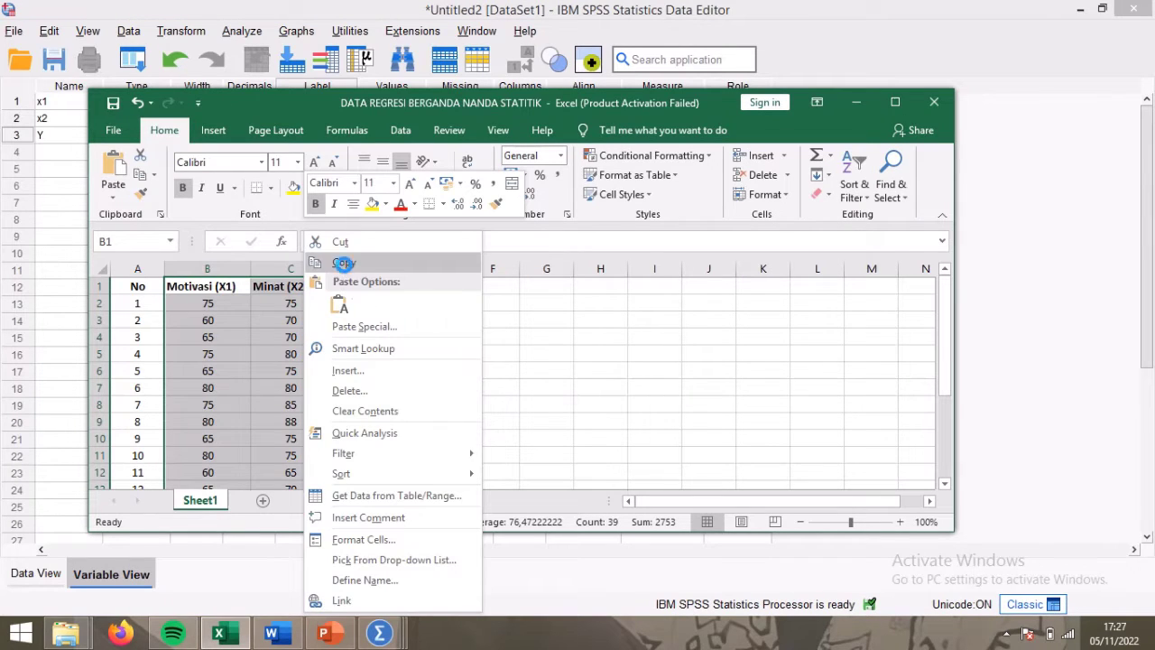
pyautogui.click(346, 264)
# Switch back to the SPSS dataset and paste the copied data into its data grid, starting at row 1 of x1.
pyautogui.click(379, 632)
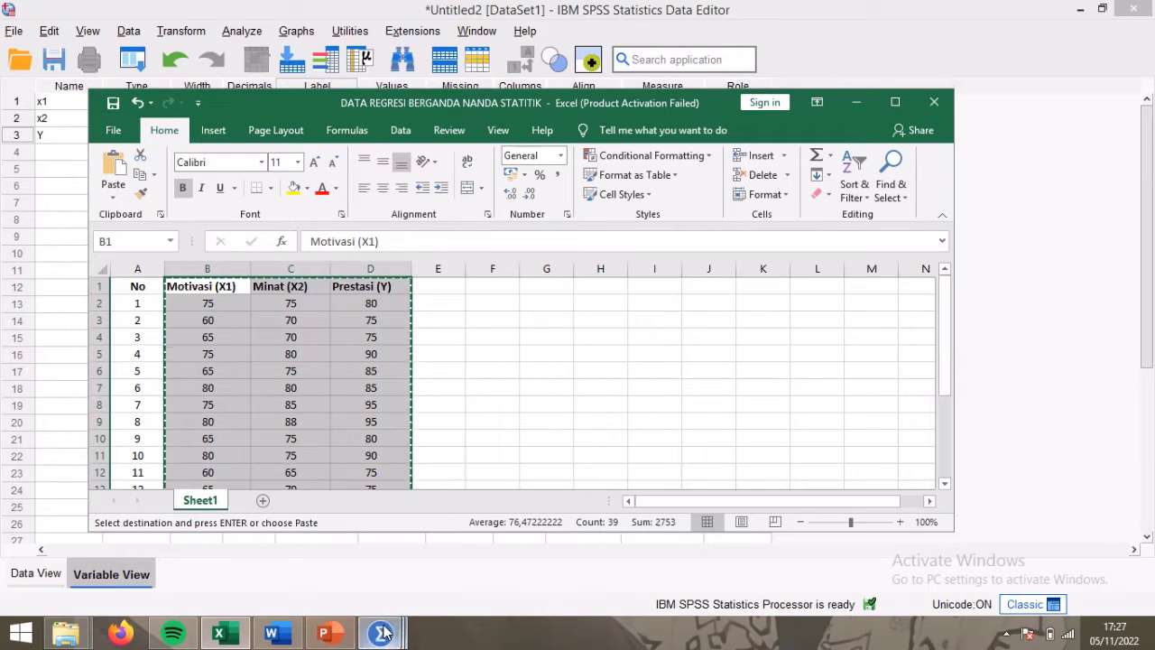
pyautogui.click(641, 542)
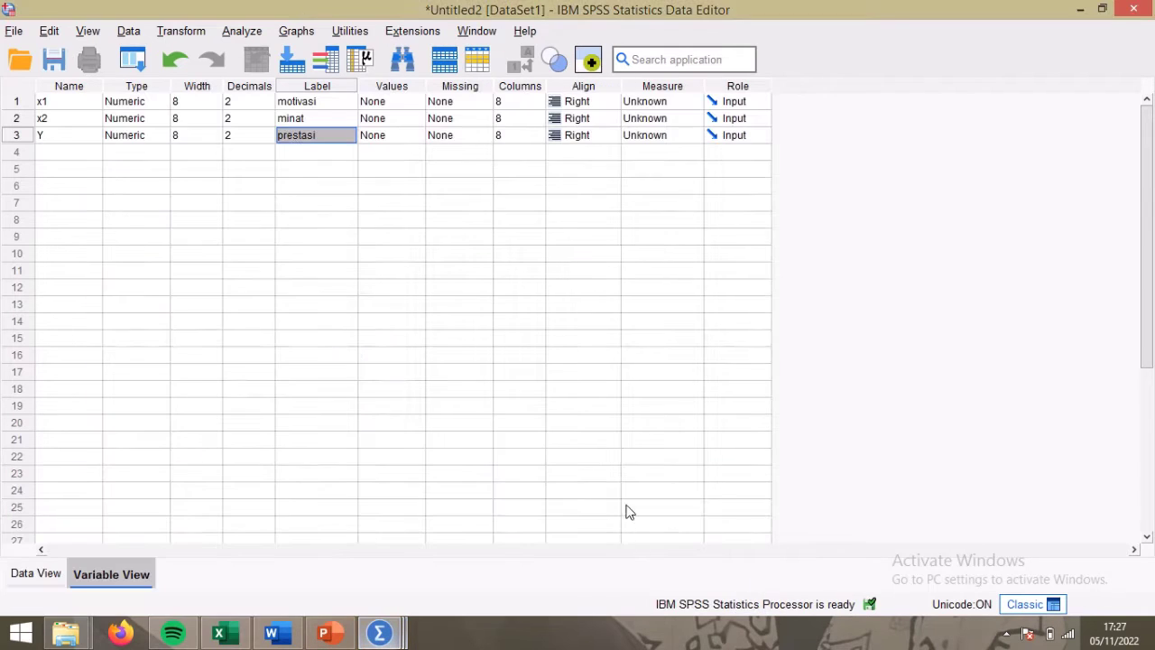
pyautogui.click(36, 576)
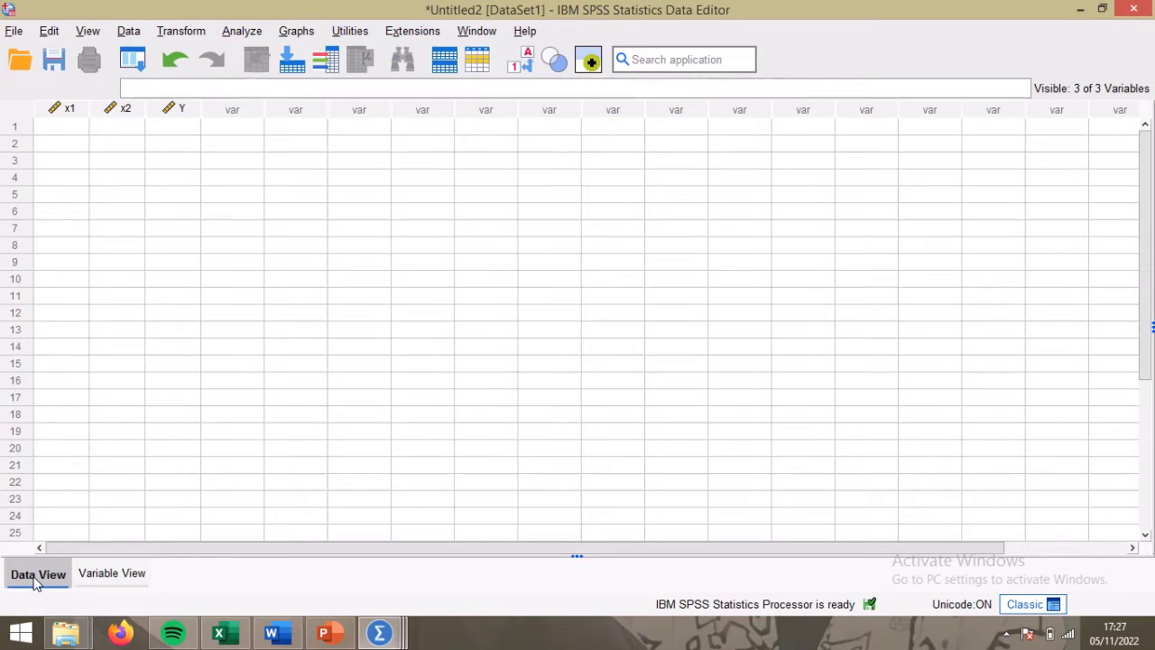
pyautogui.rightClick(59, 127)
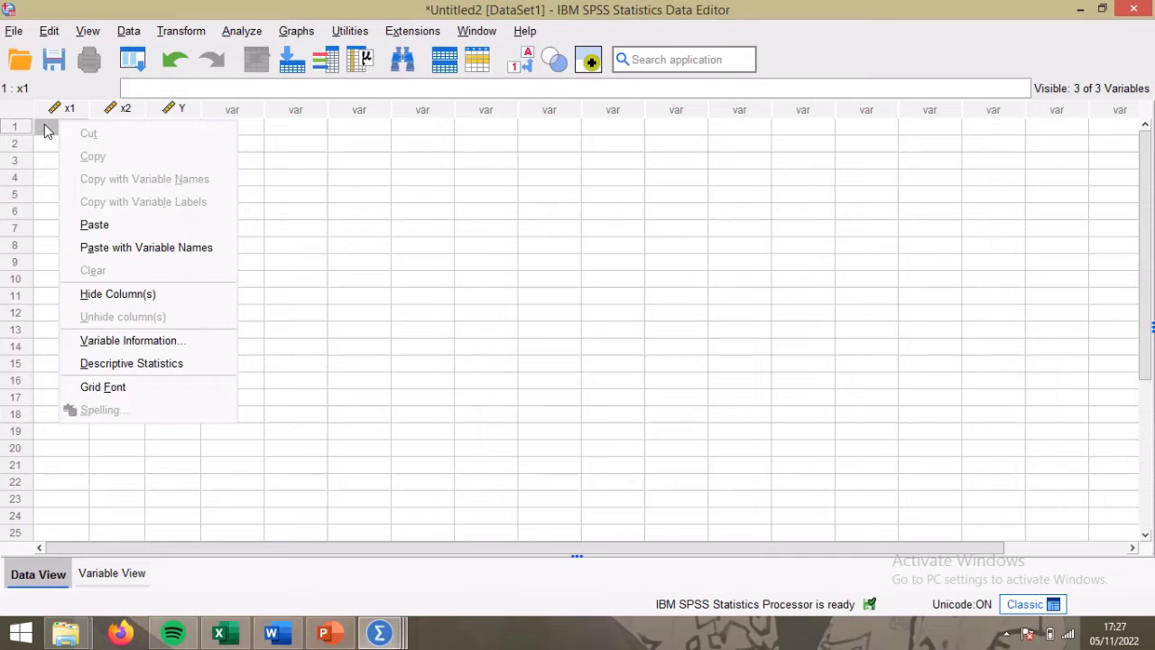
pyautogui.click(47, 131)
pyautogui.rightClick(47, 131)
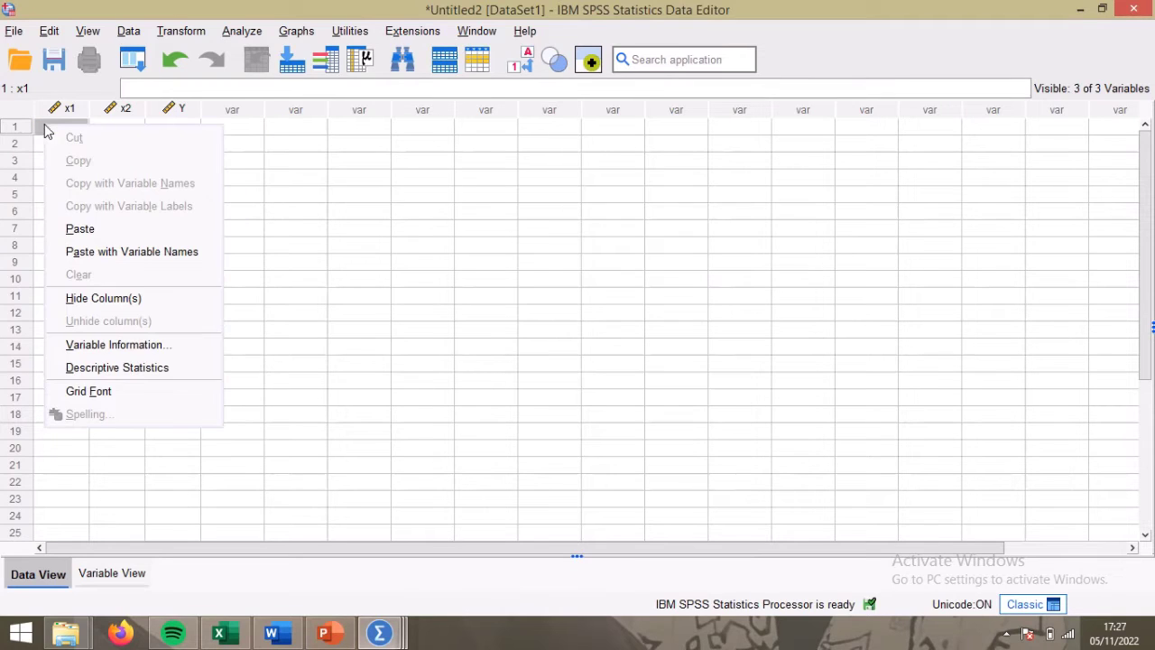
pyautogui.click(80, 230)
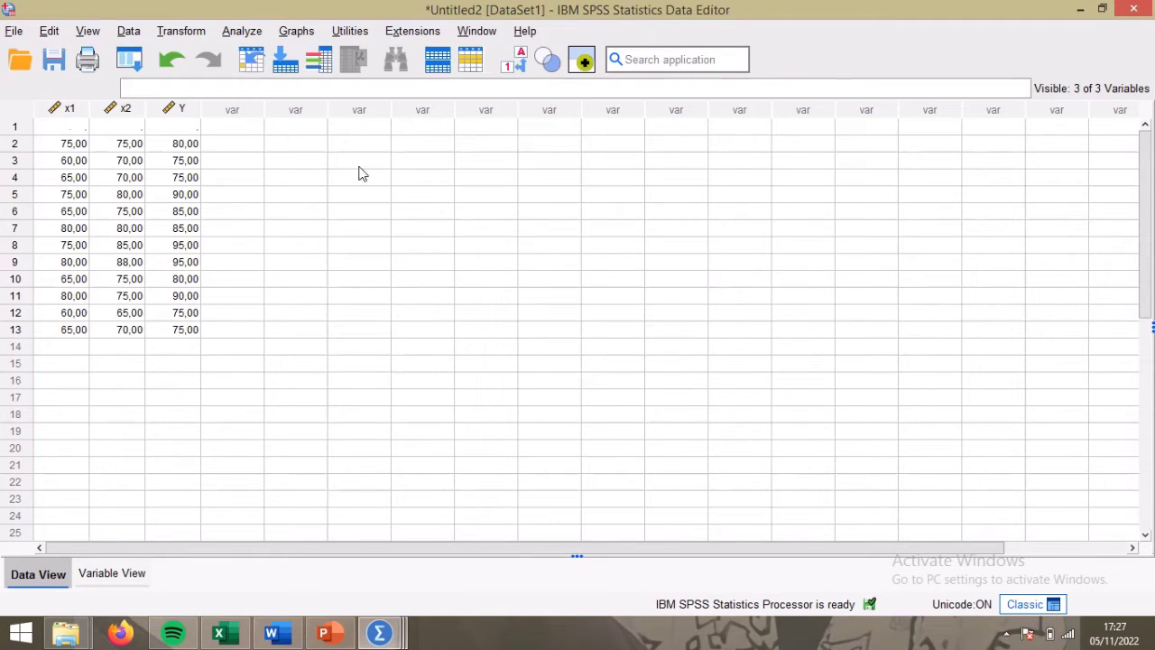
pyautogui.moveTo(229, 6)
pyautogui.click(242, 31)
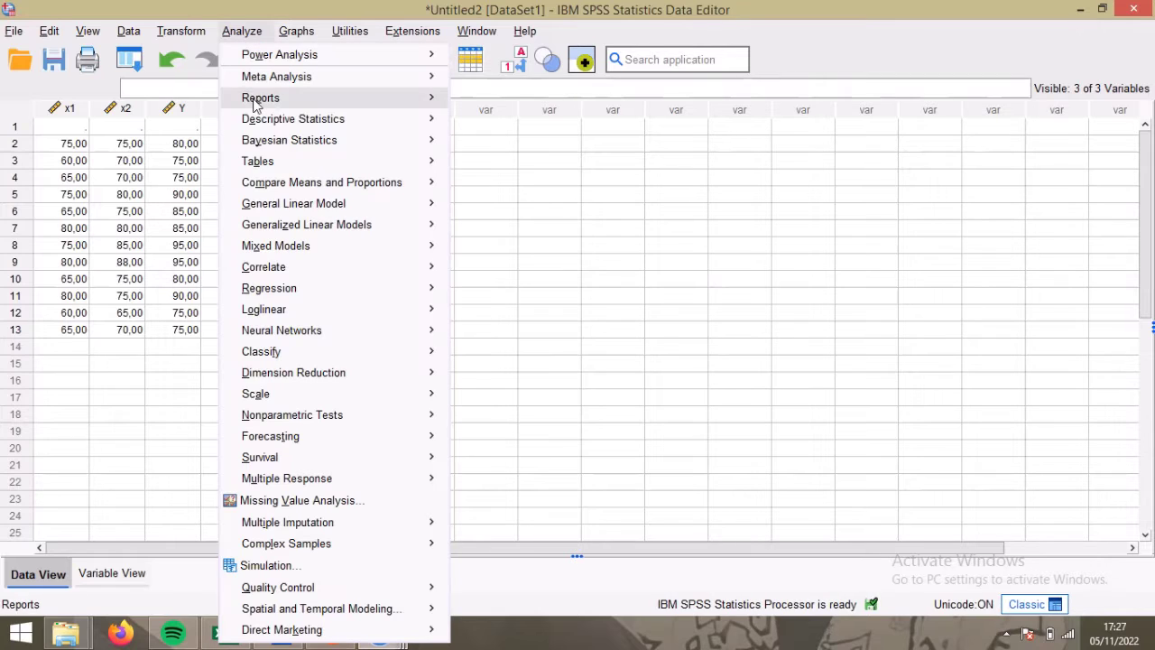
pyautogui.moveTo(297, 292)
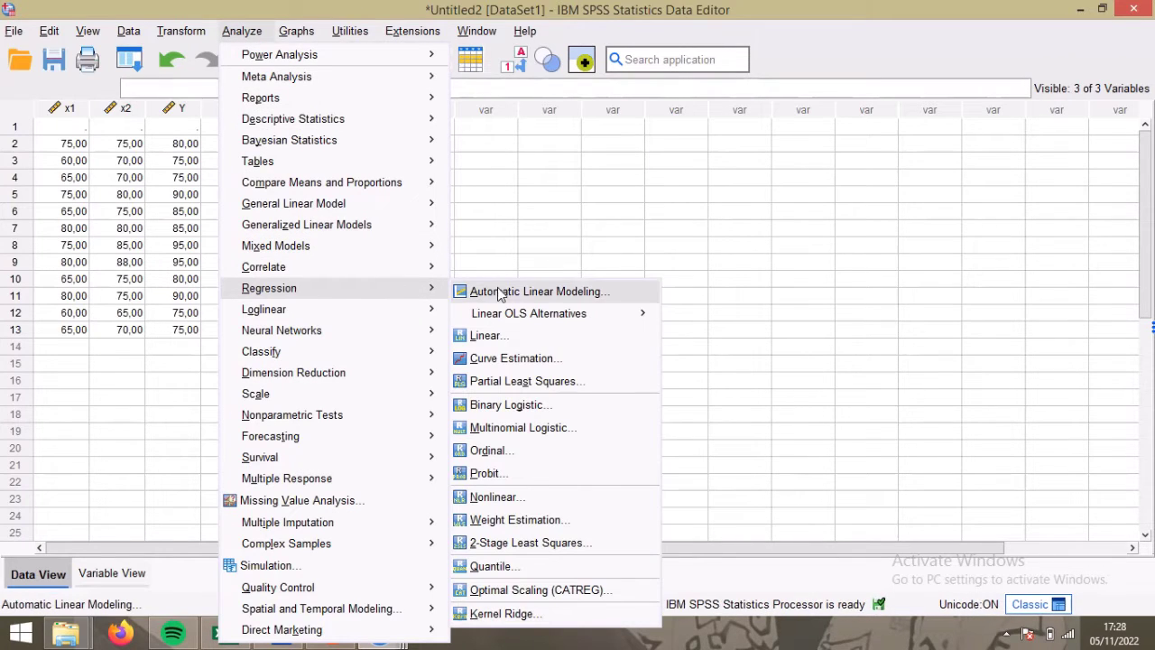
pyautogui.moveTo(477, 30)
pyautogui.moveTo(467, 7)
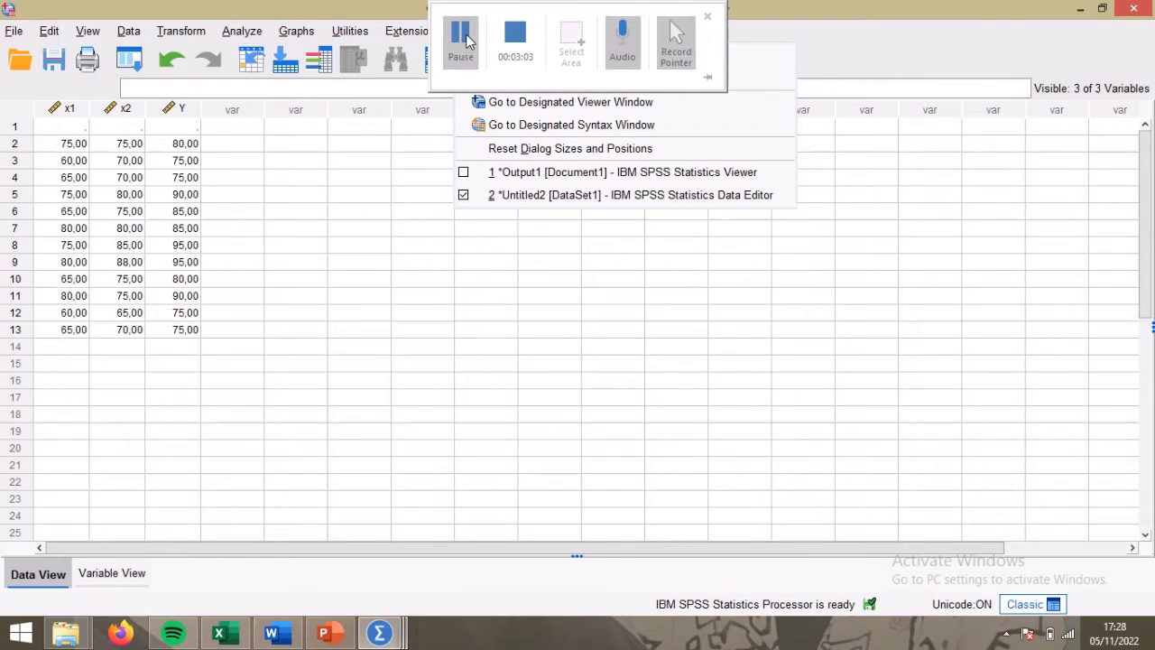
pyautogui.click(460, 36)
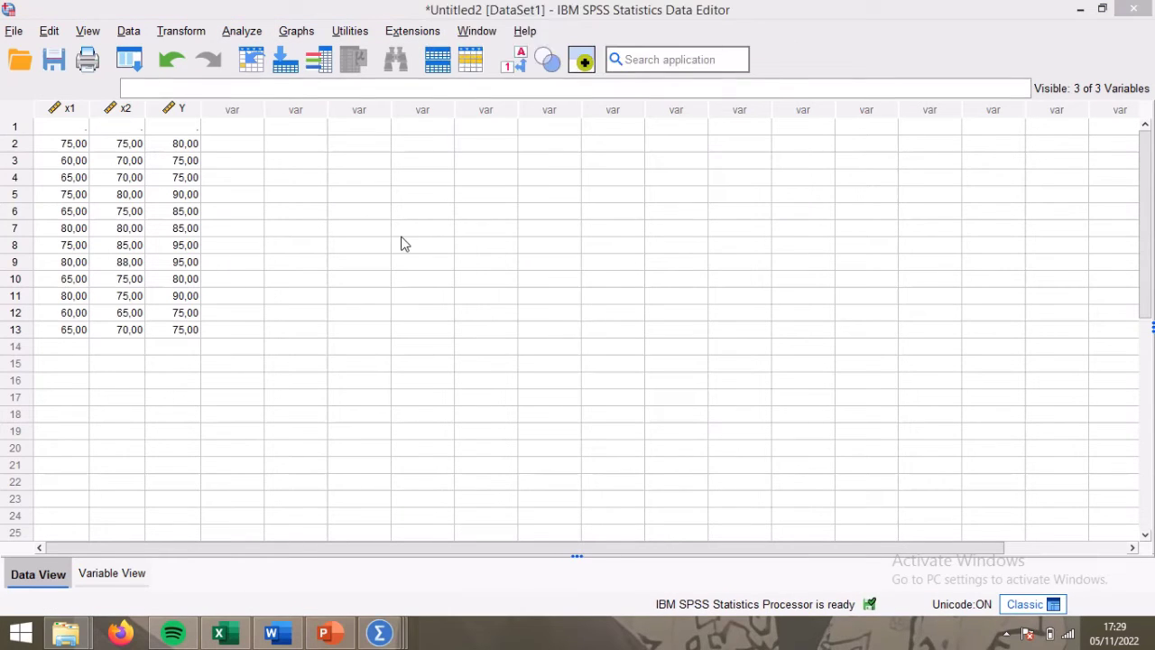
# Start a Linear Regression analysis and set motivasi [x1] as the dependent variable.
pyautogui.click(242, 31)
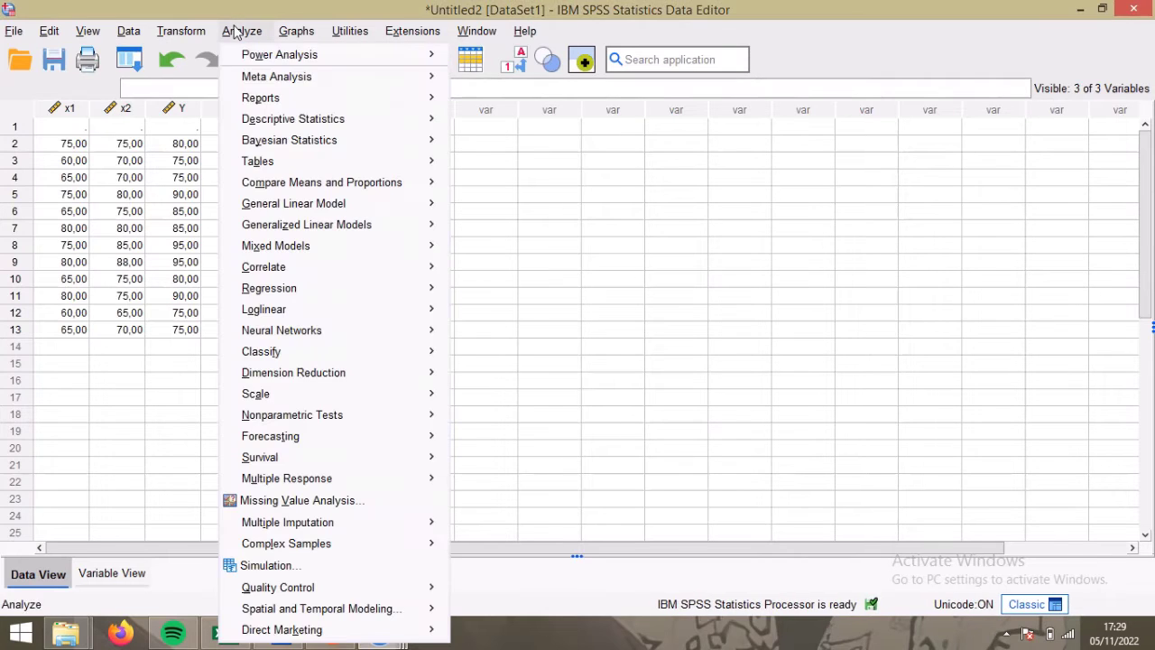
pyautogui.moveTo(279, 140)
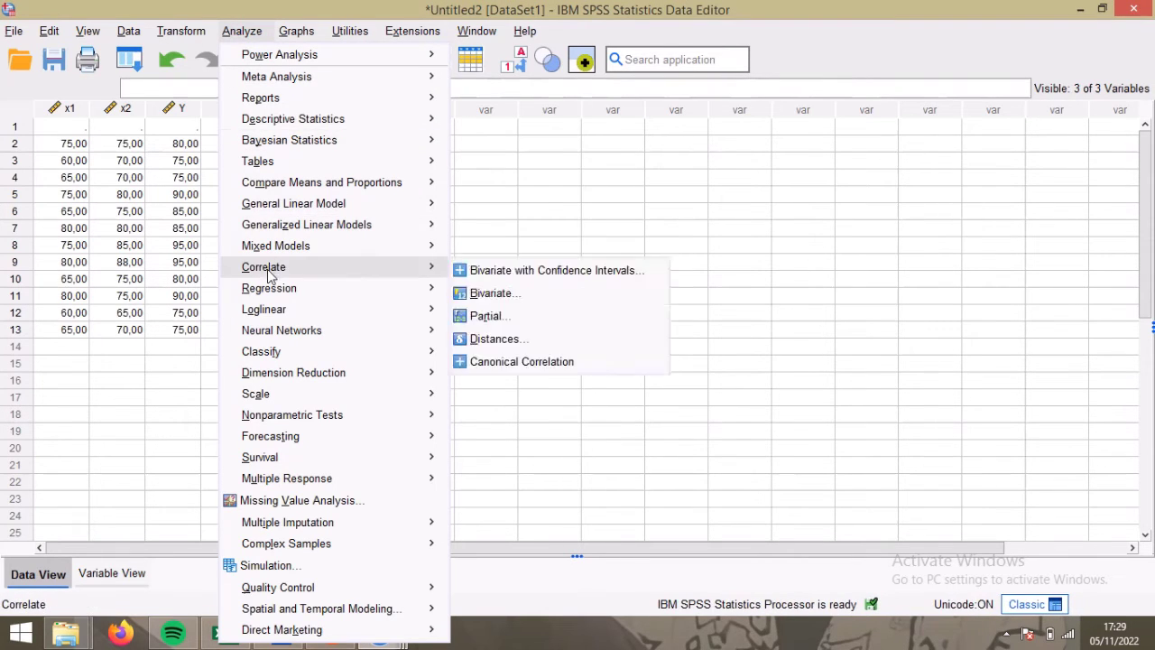
pyautogui.moveTo(275, 298)
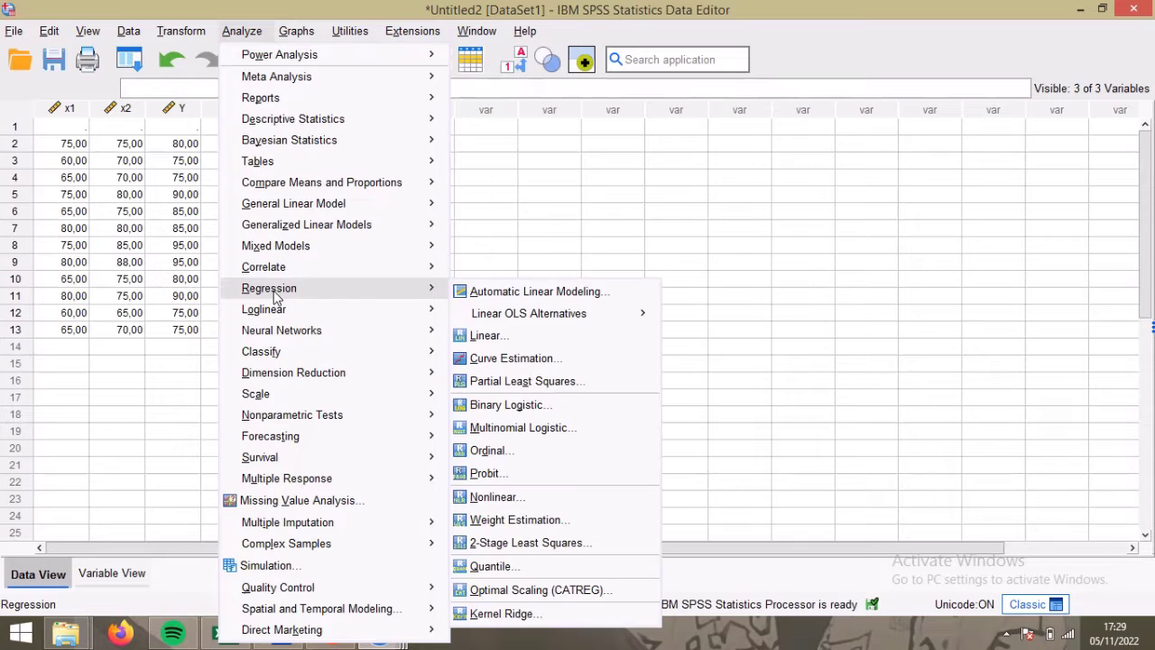
pyautogui.click(487, 335)
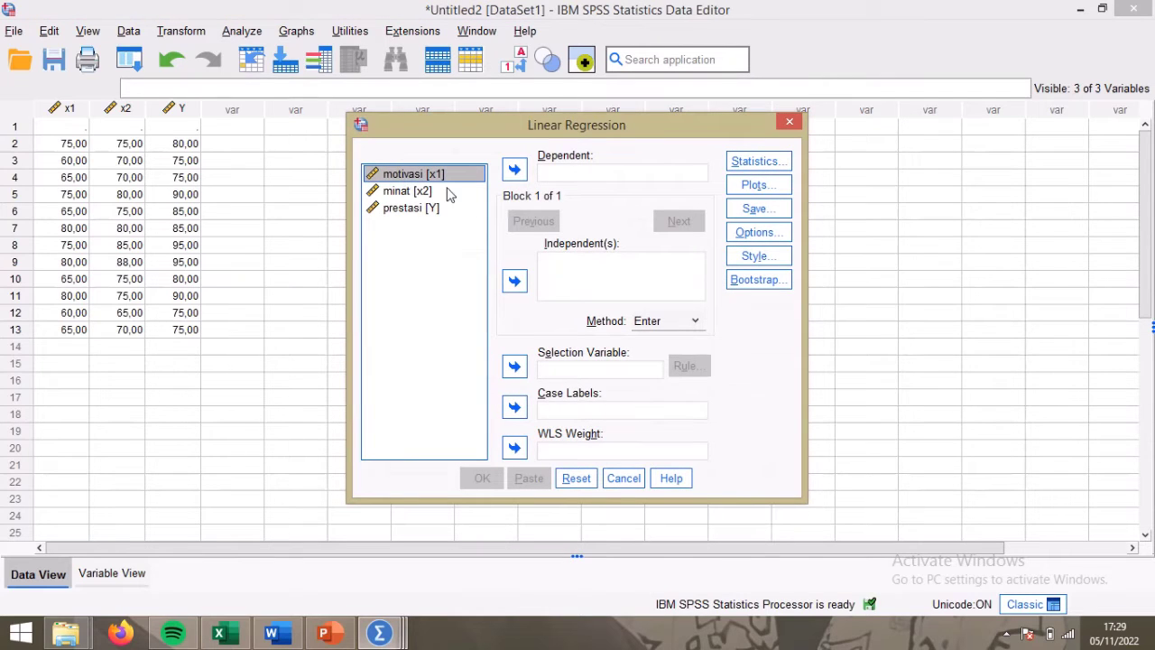
pyautogui.click(515, 176)
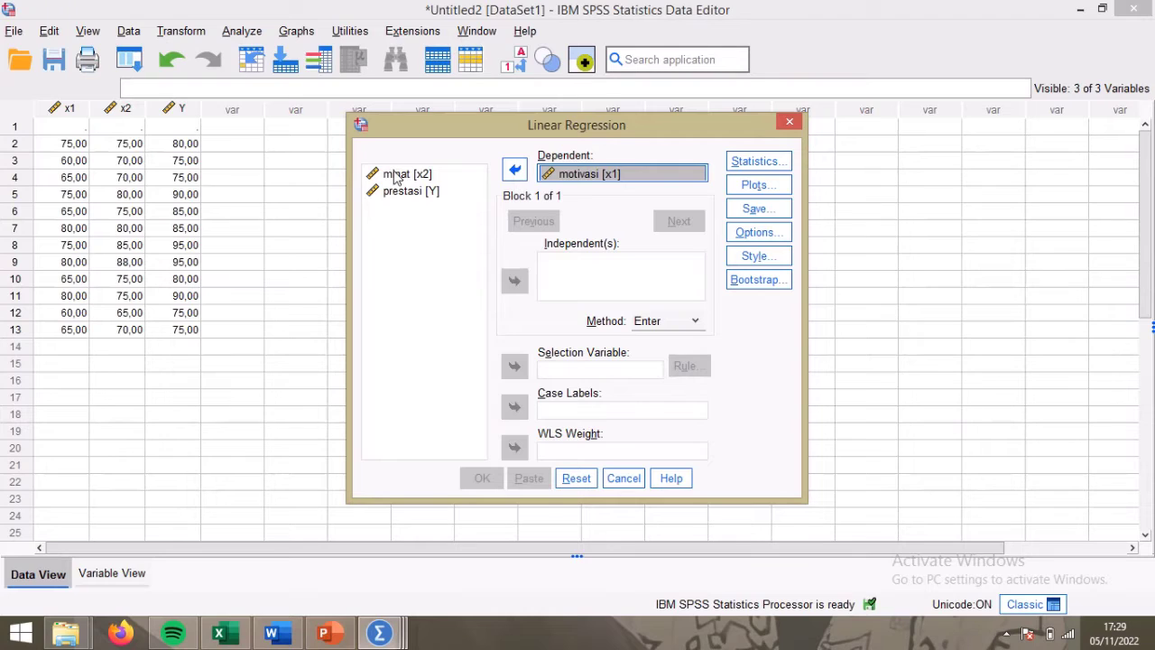
# Add minat [x2] and prestasi [Y] as the independent variables of the linear regression.
pyautogui.moveTo(398, 177); pyautogui.dragTo(441, 190)
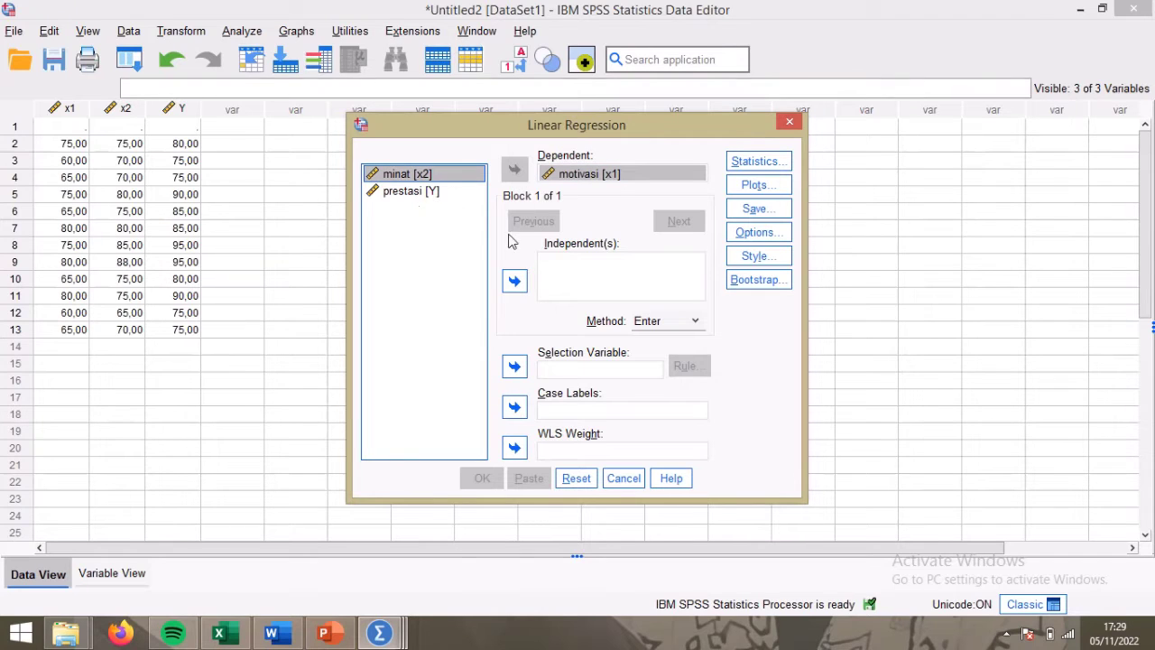
pyautogui.click(515, 280)
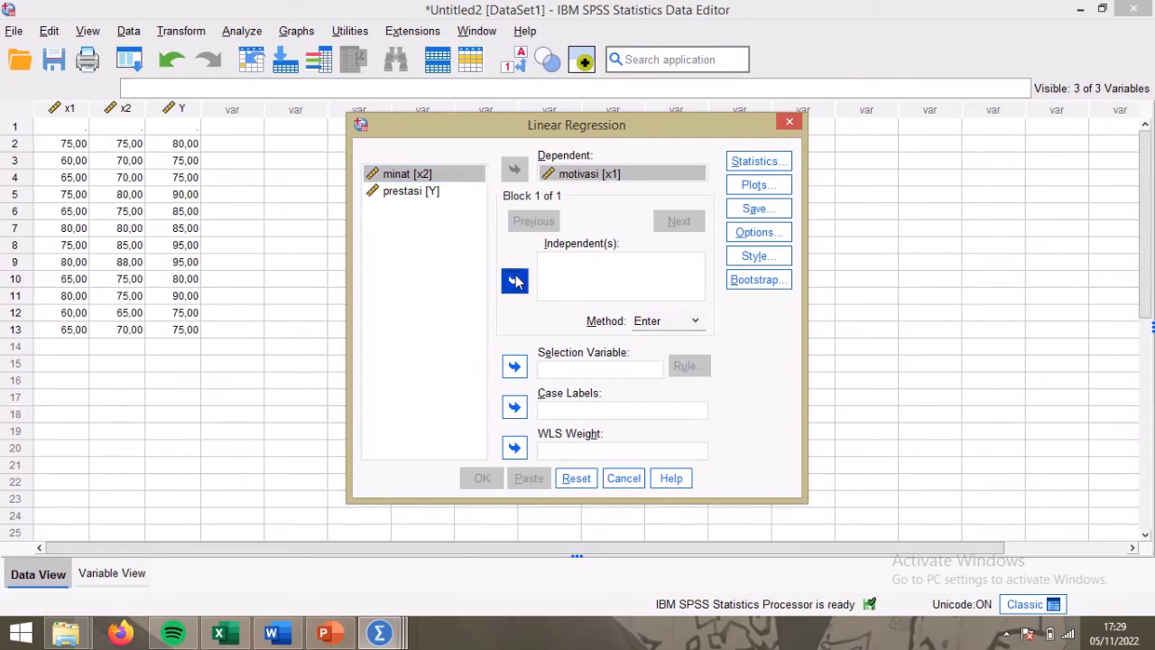
pyautogui.click(411, 192)
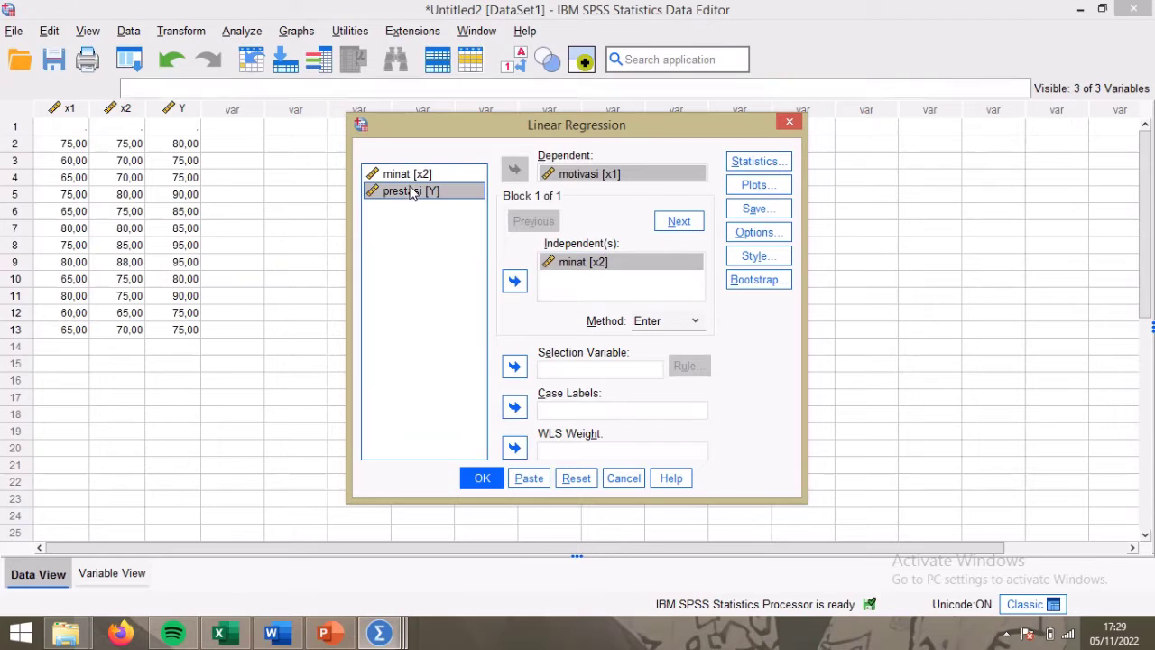
pyautogui.click(516, 282)
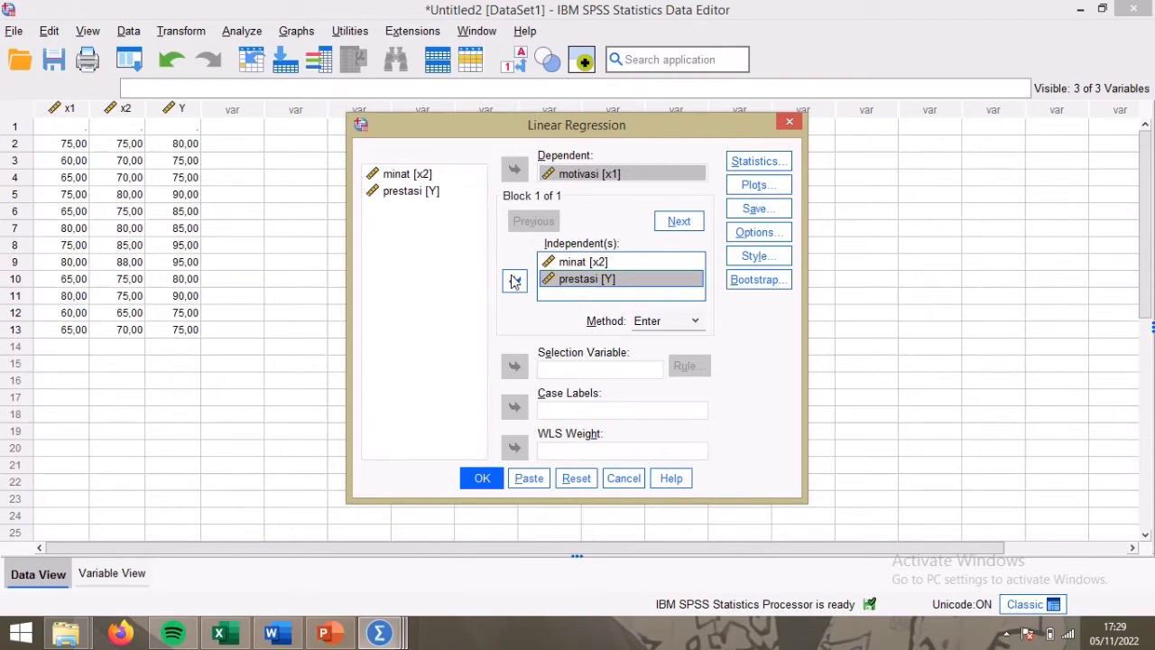
pyautogui.moveTo(412, 176); pyautogui.dragTo(415, 208)
pyautogui.rightClick(411, 177)
pyautogui.click(412, 178)
pyautogui.click(403, 193)
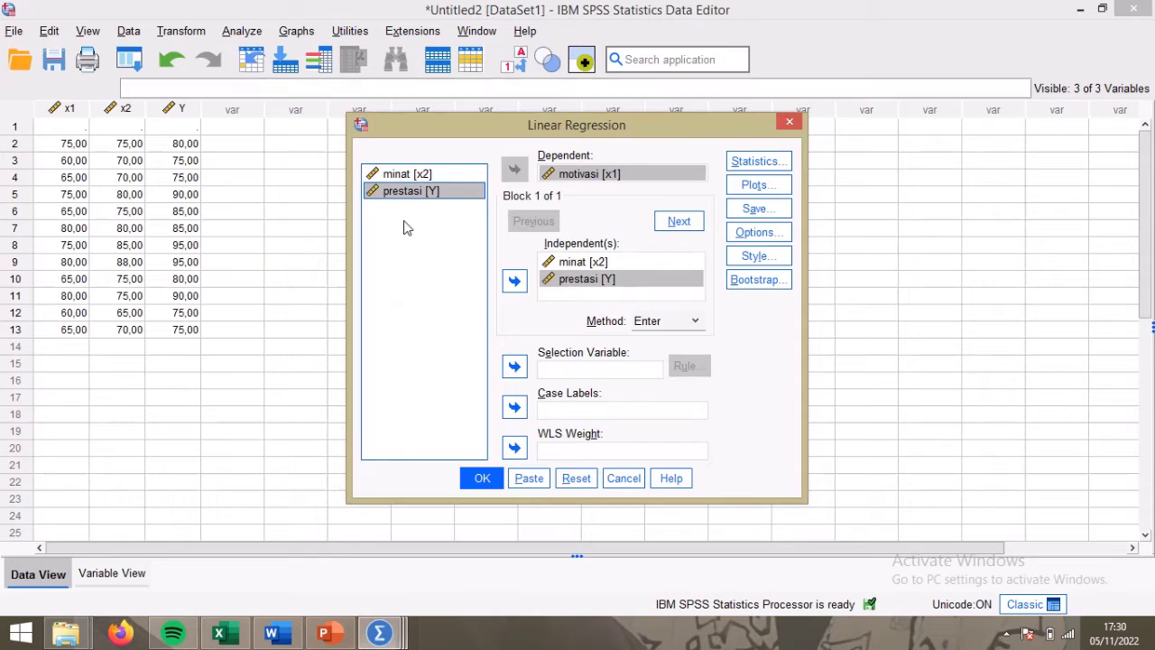
pyautogui.click(787, 123)
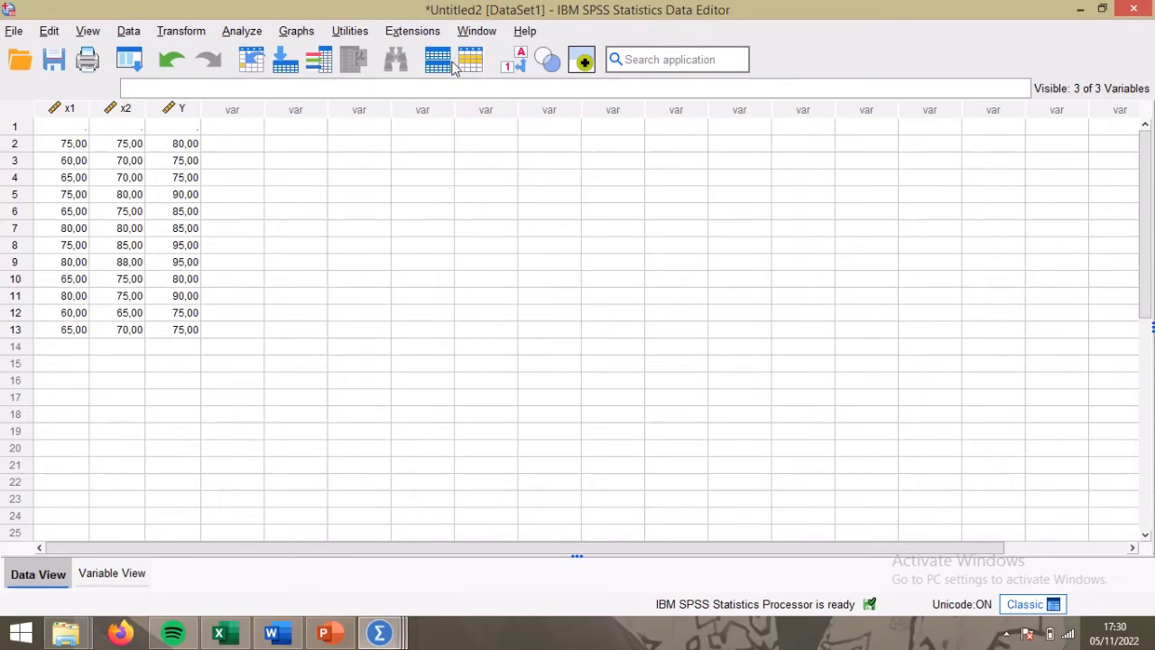
pyautogui.moveTo(460, 8)
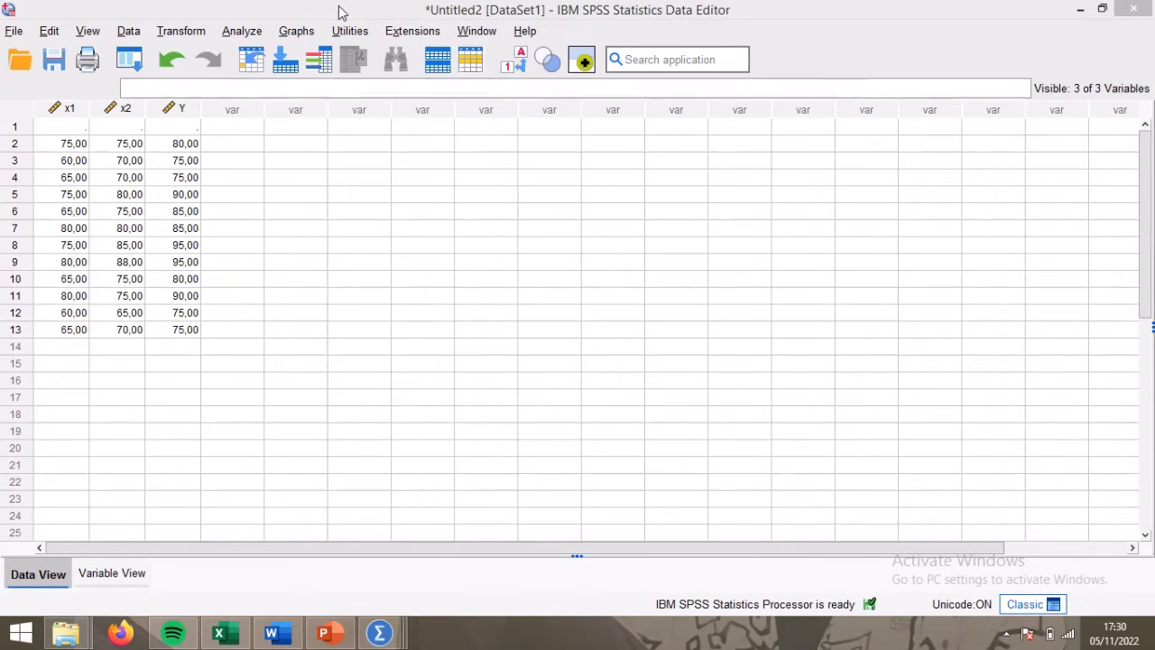
# Start a new Linear Regression analysis with motivasi [x1] as the dependent variable.
pyautogui.click(240, 35)
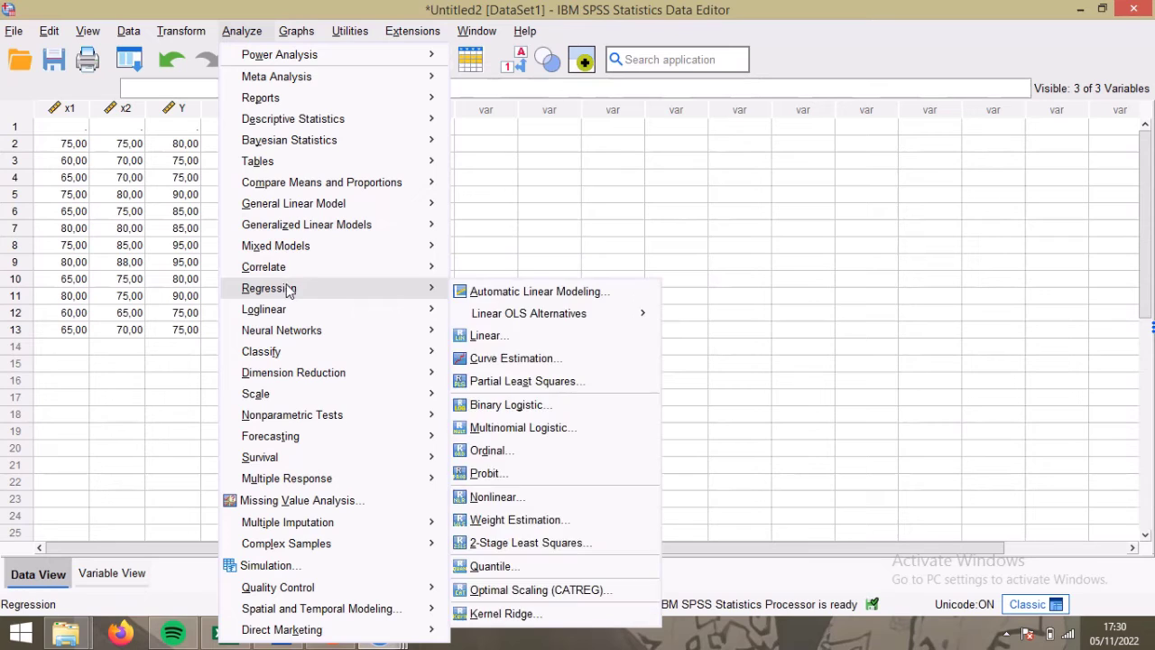
pyautogui.moveTo(411, 295)
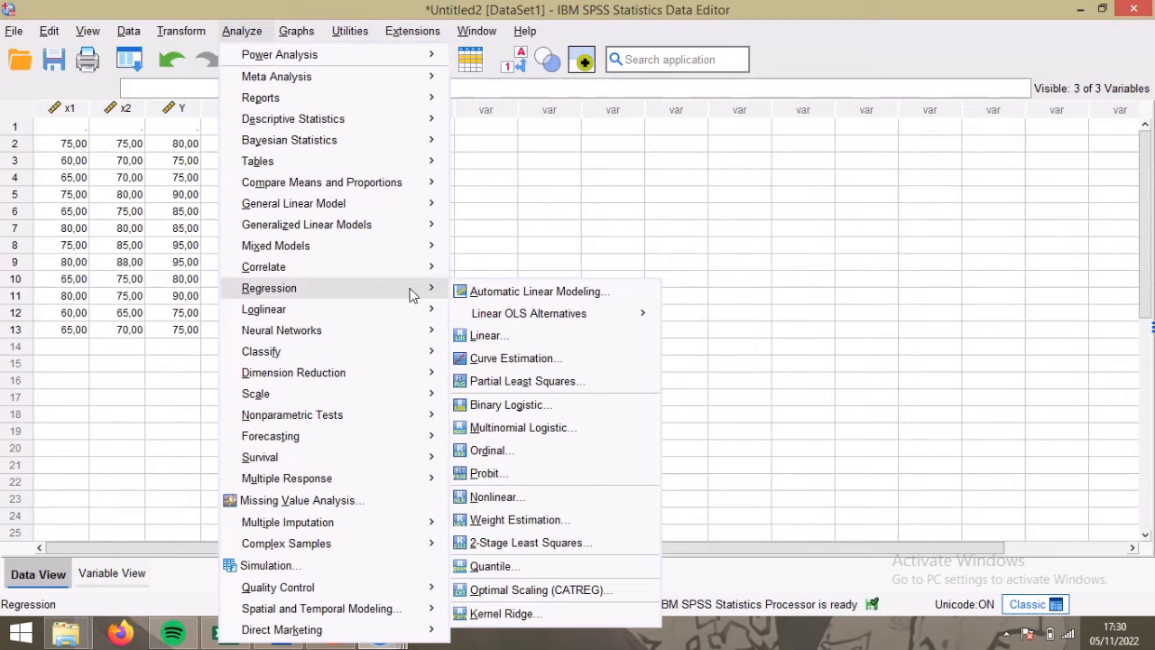
pyautogui.click(488, 335)
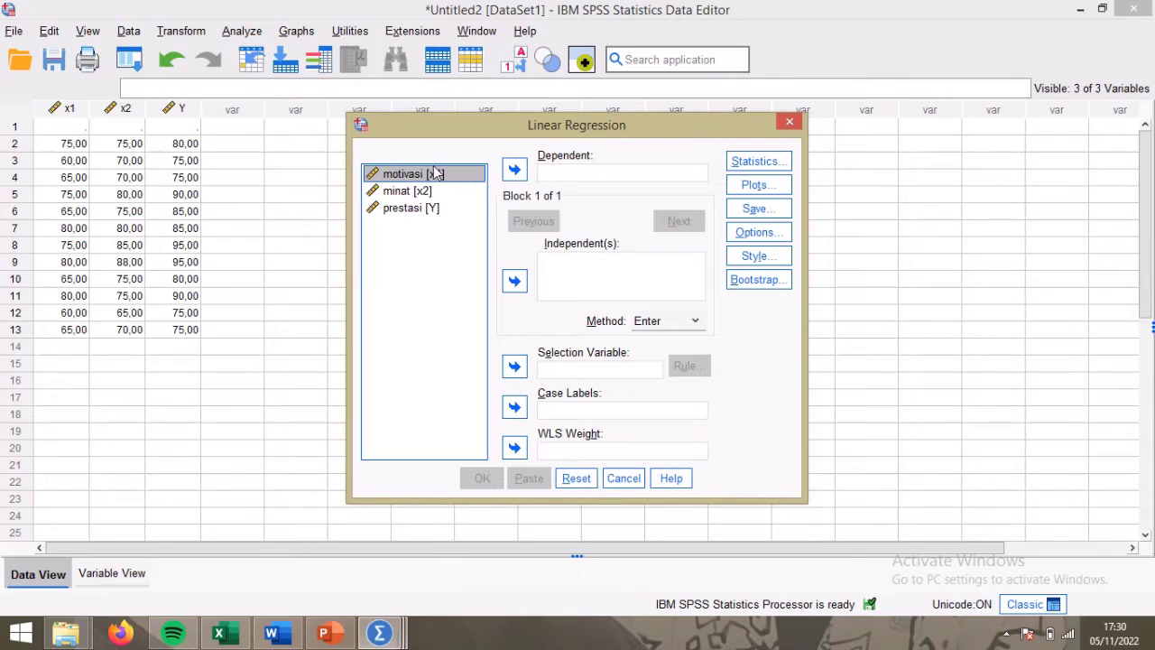
pyautogui.click(515, 171)
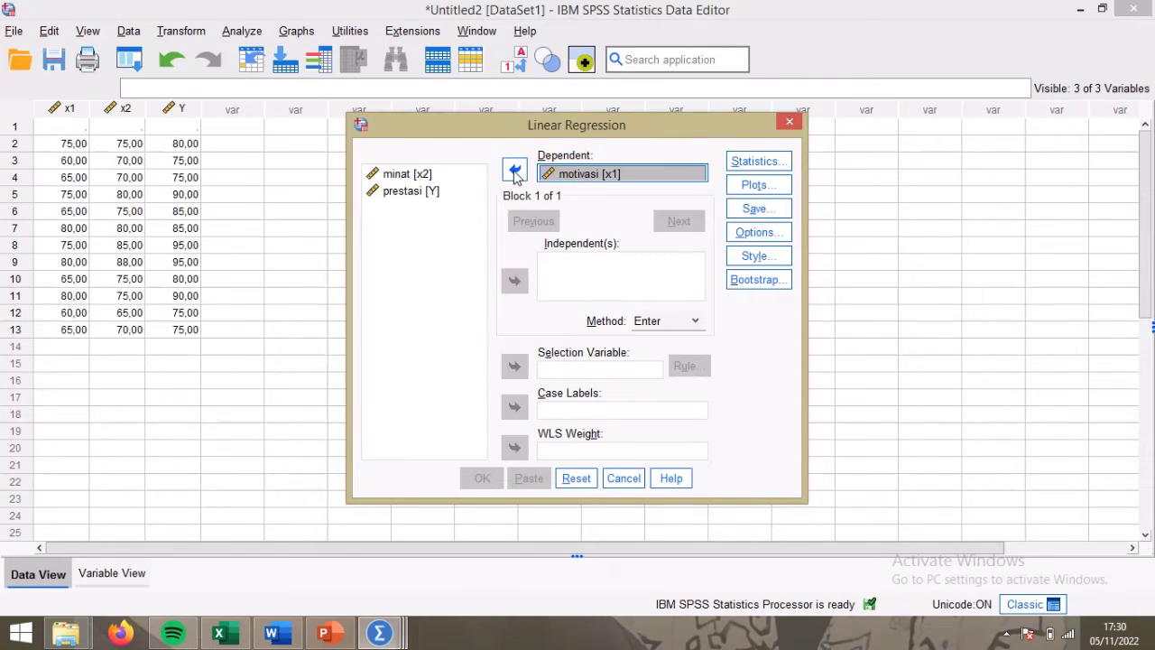
# Add minat [x2] and prestasi [Y] as the independent variables and run the linear regression.
pyautogui.click(422, 176)
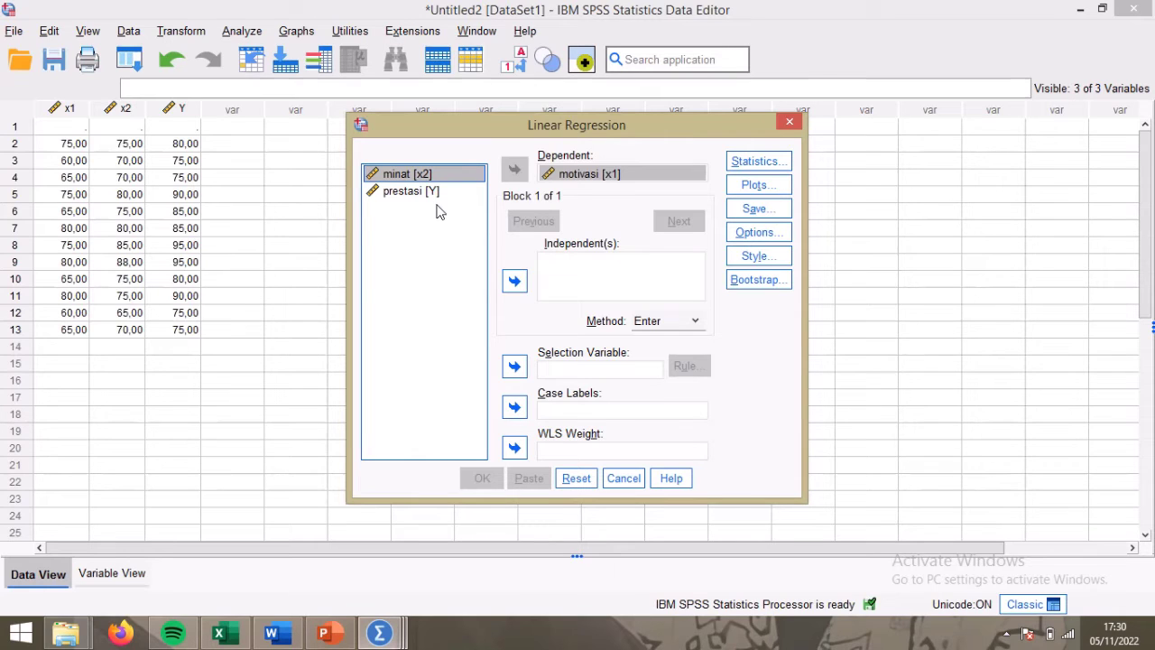
pyautogui.click(514, 283)
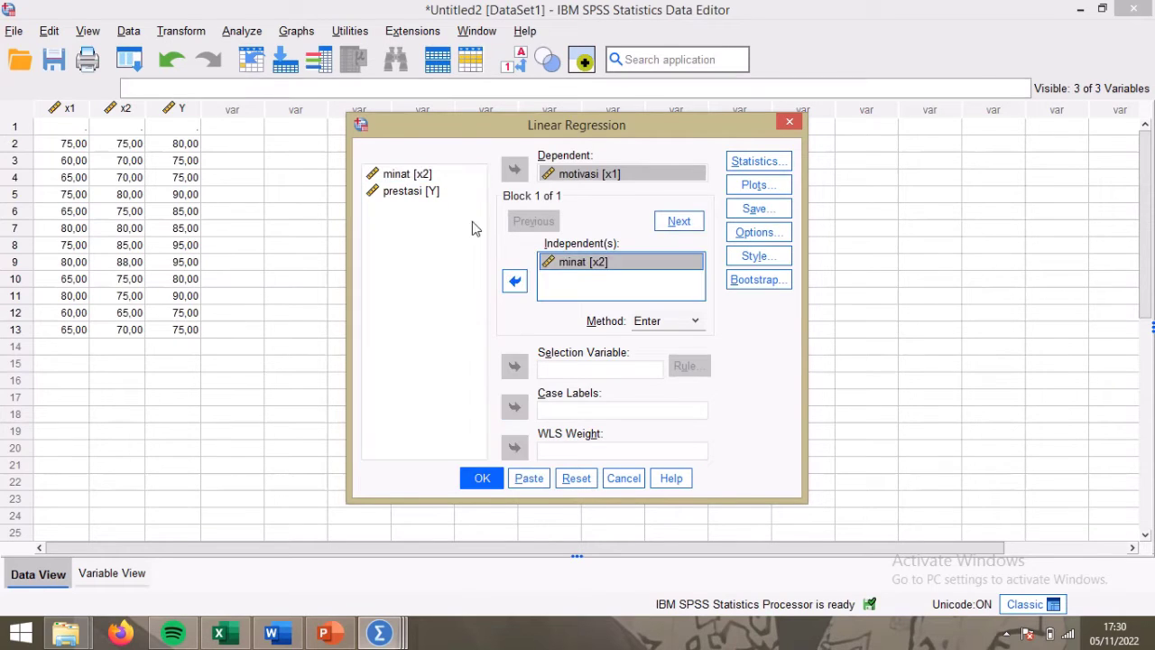
pyautogui.click(433, 190)
pyautogui.click(513, 280)
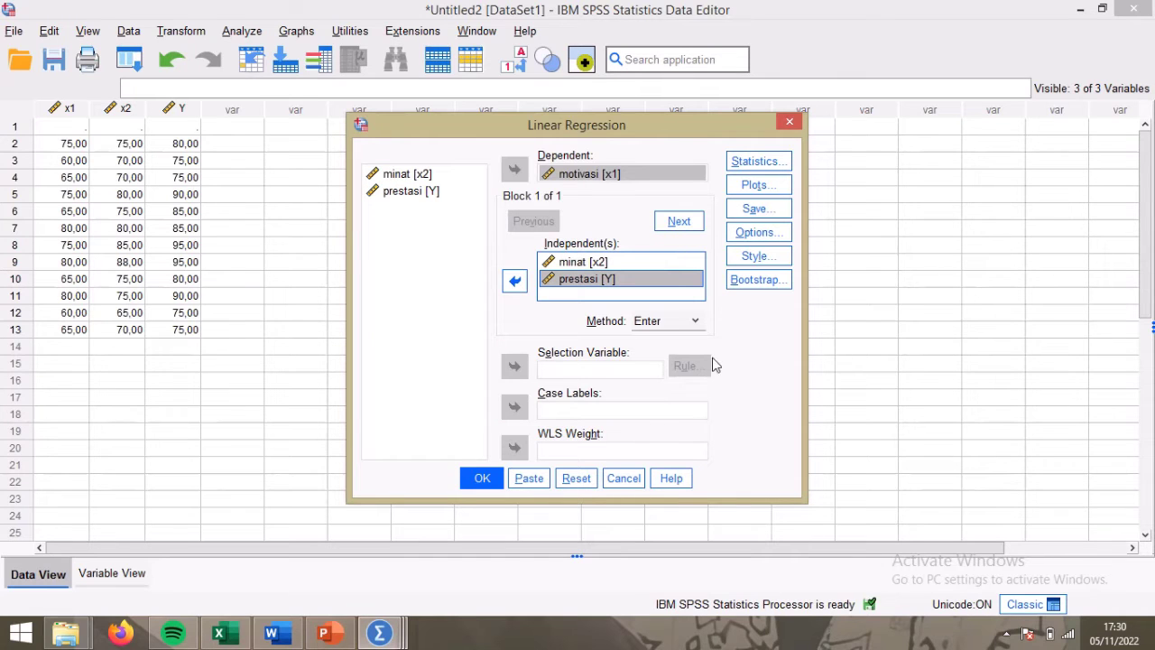
pyautogui.click(470, 479)
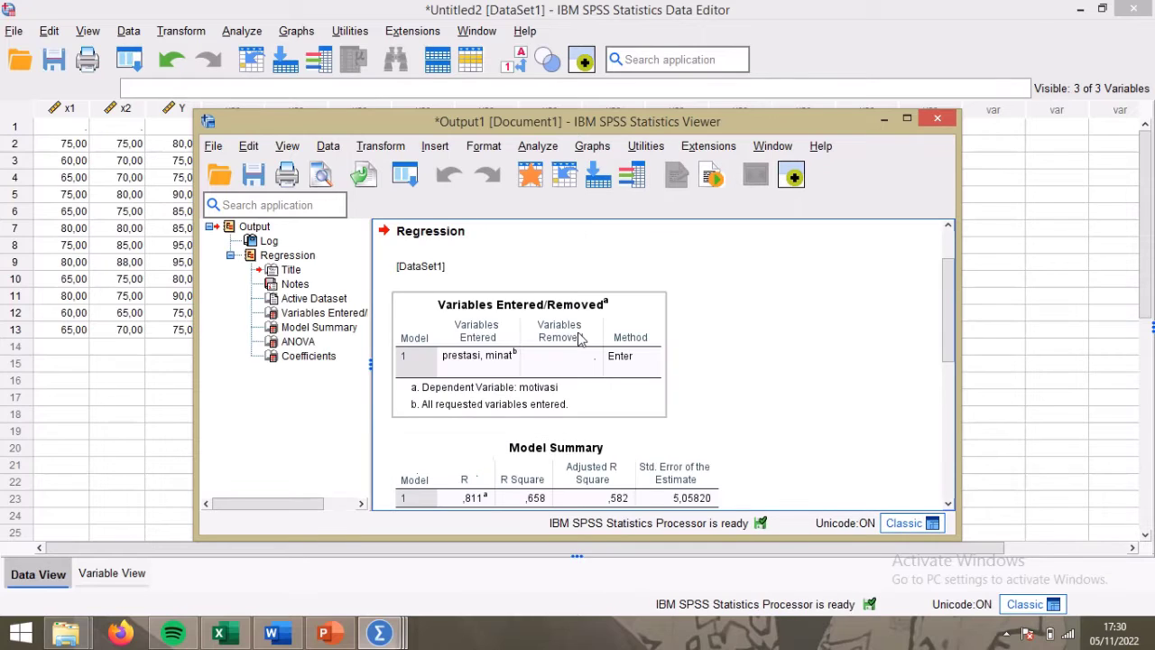
# Review the regression output tables from Variables Entered/Removed through Model Summary and ANOVA to Coefficients.
pyautogui.scroll(-5, 577, 293)
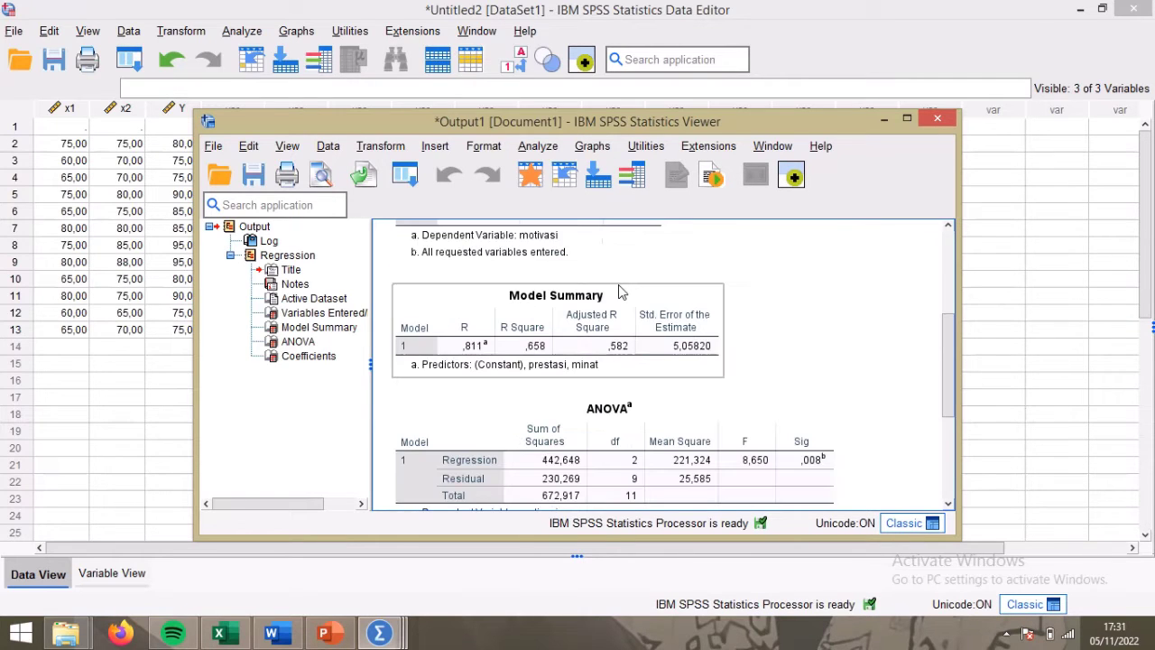
pyautogui.scroll(-3, 619, 288)
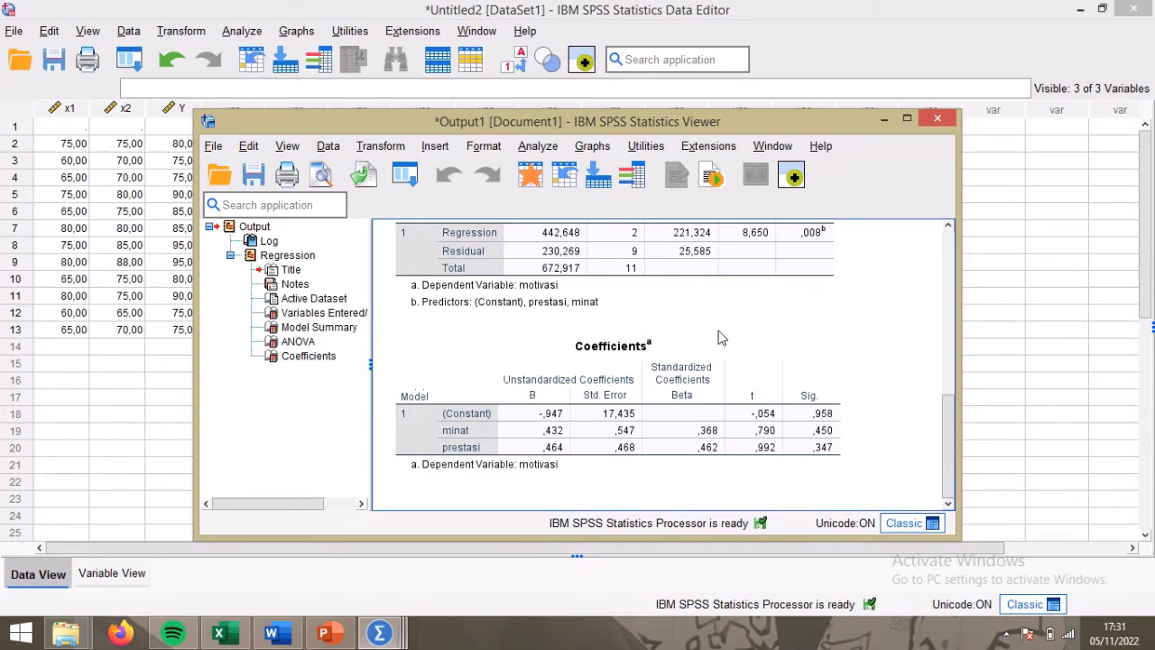
pyautogui.scroll(5, 722, 355)
pyautogui.scroll(6, 722, 355)
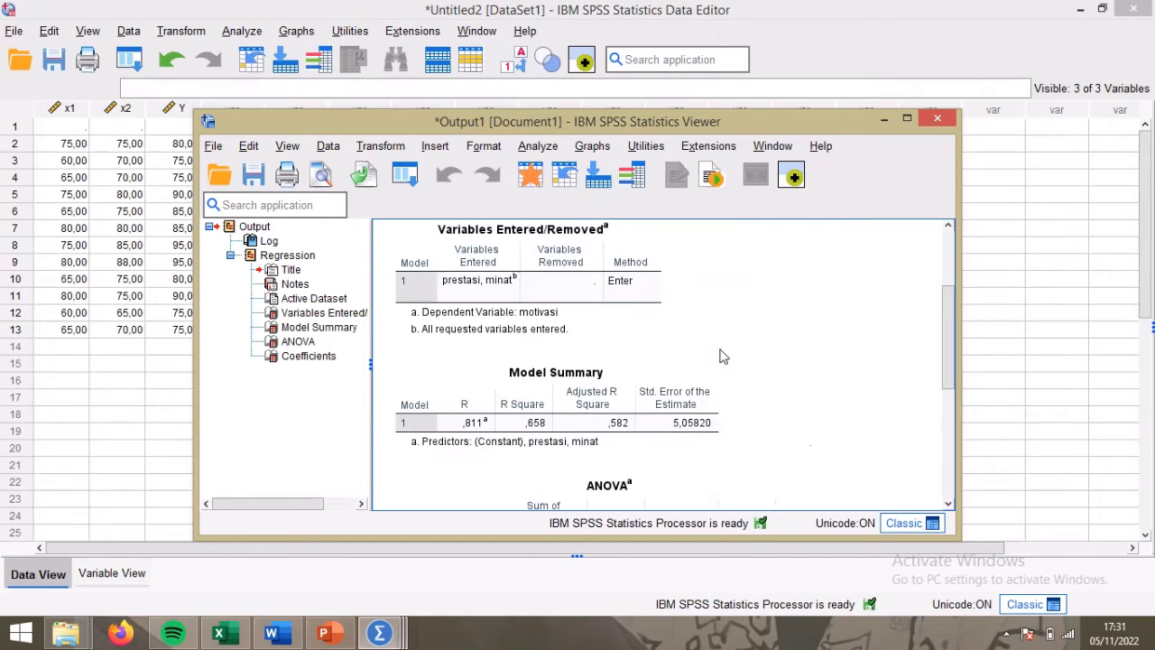
pyautogui.moveTo(408, 7)
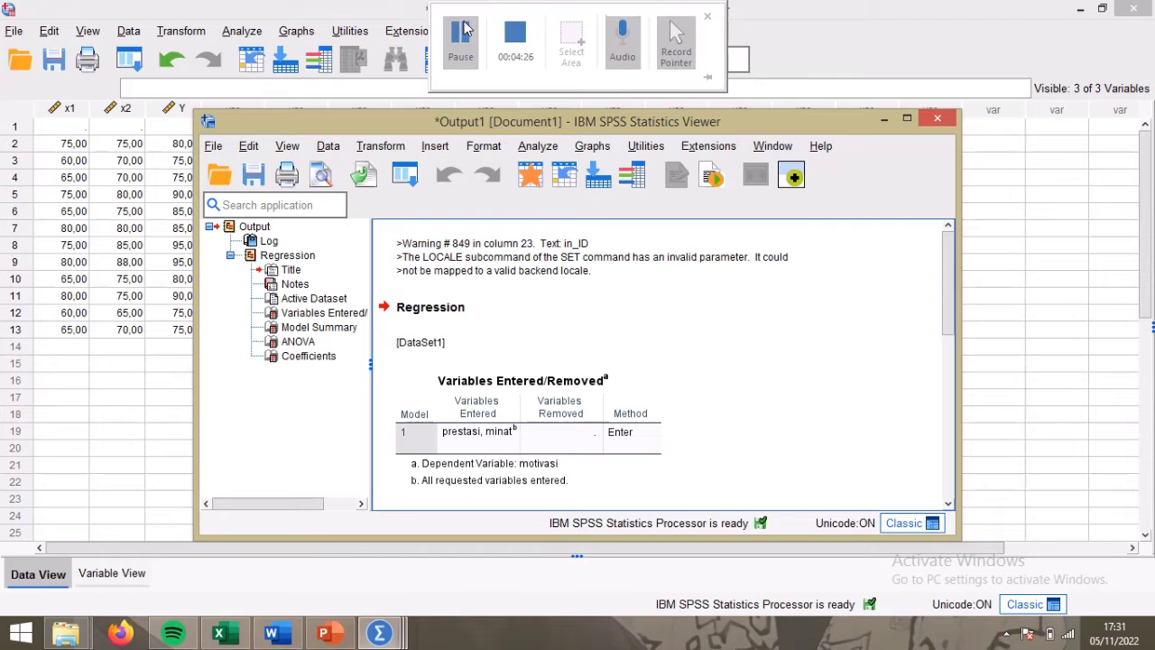
pyautogui.click(483, 346)
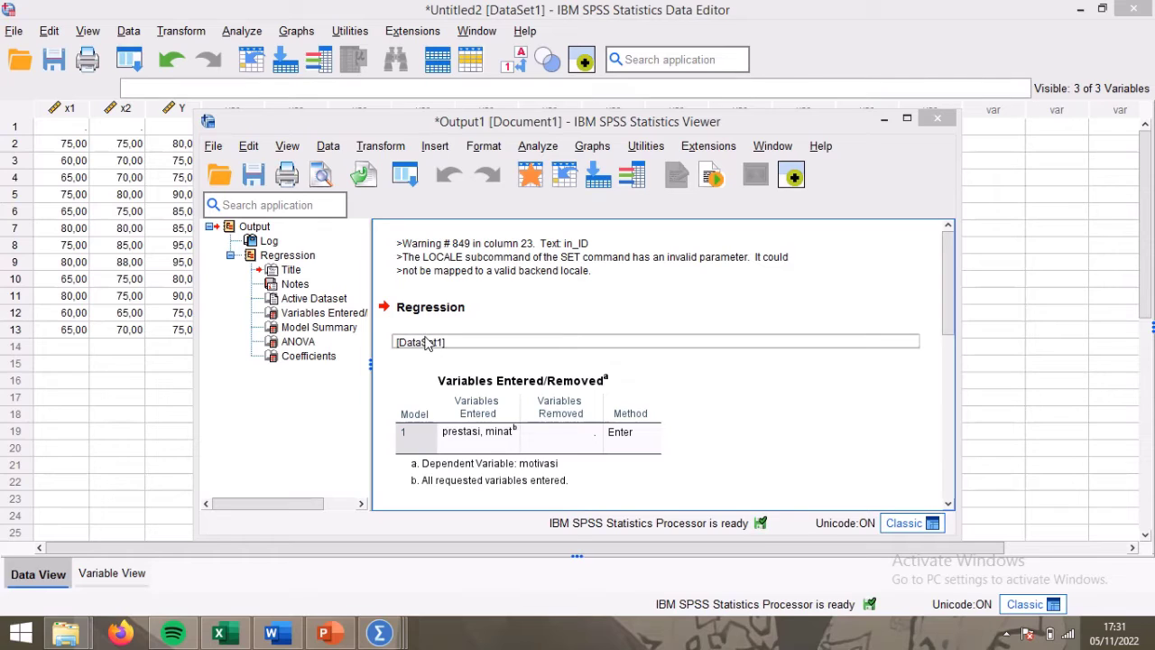
pyautogui.click(395, 311)
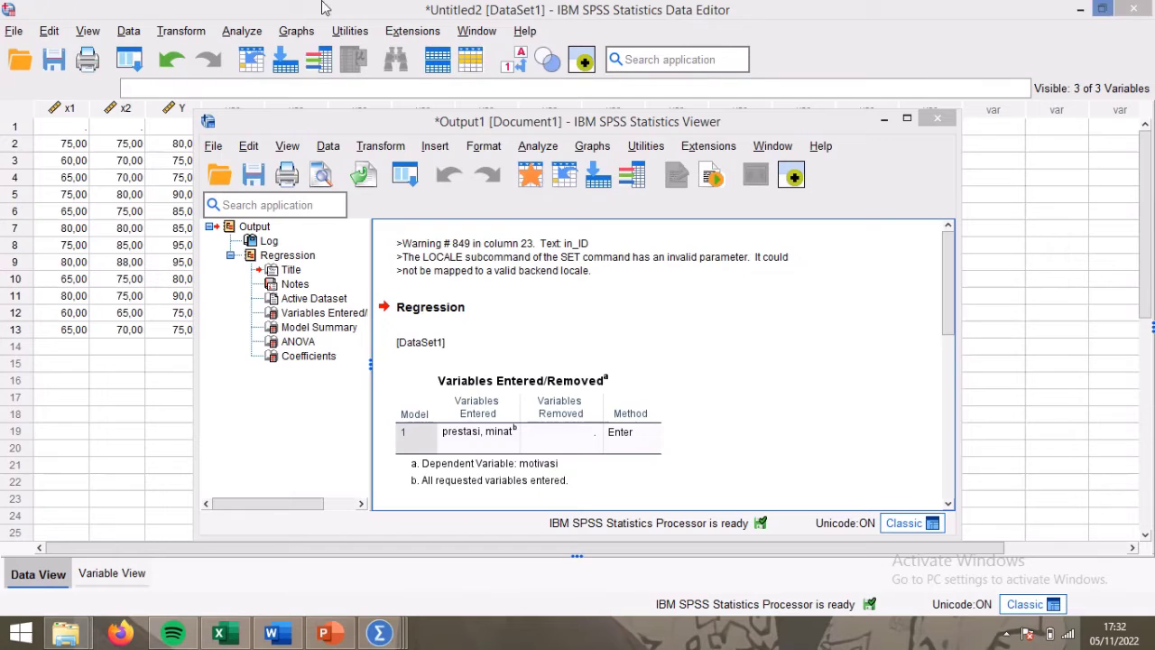
pyautogui.moveTo(437, 11)
pyautogui.click(460, 36)
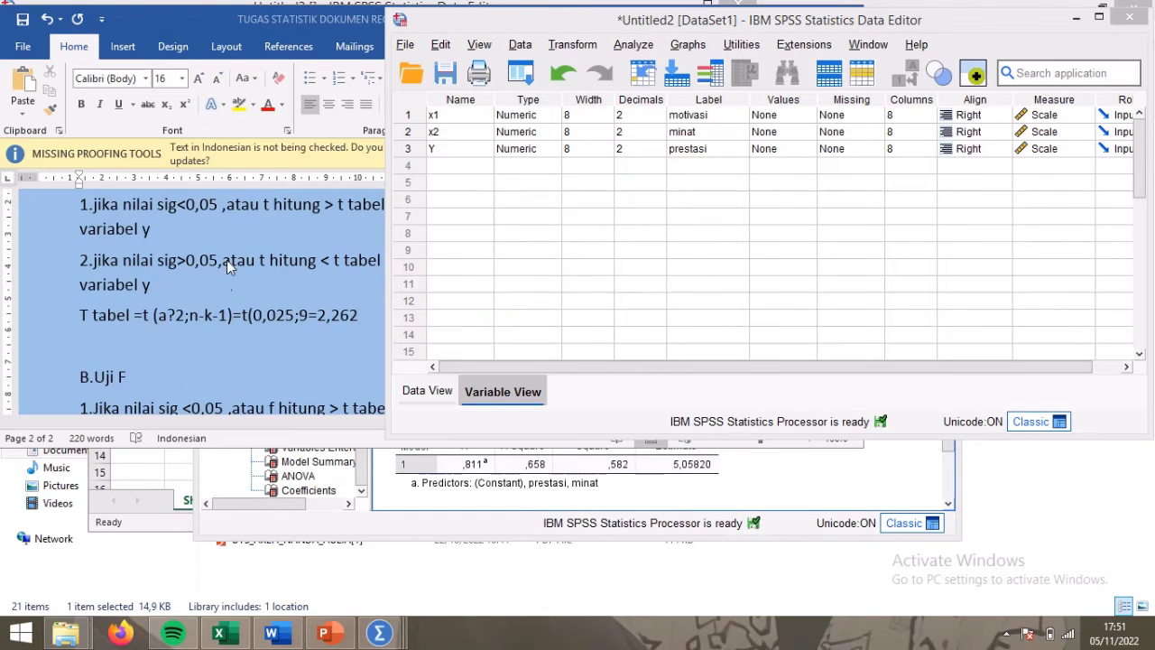
# Switch to the Word document, maximize it, and read the hypotheses and the decision criteria for the T and F tests.
pyautogui.click(227, 259)
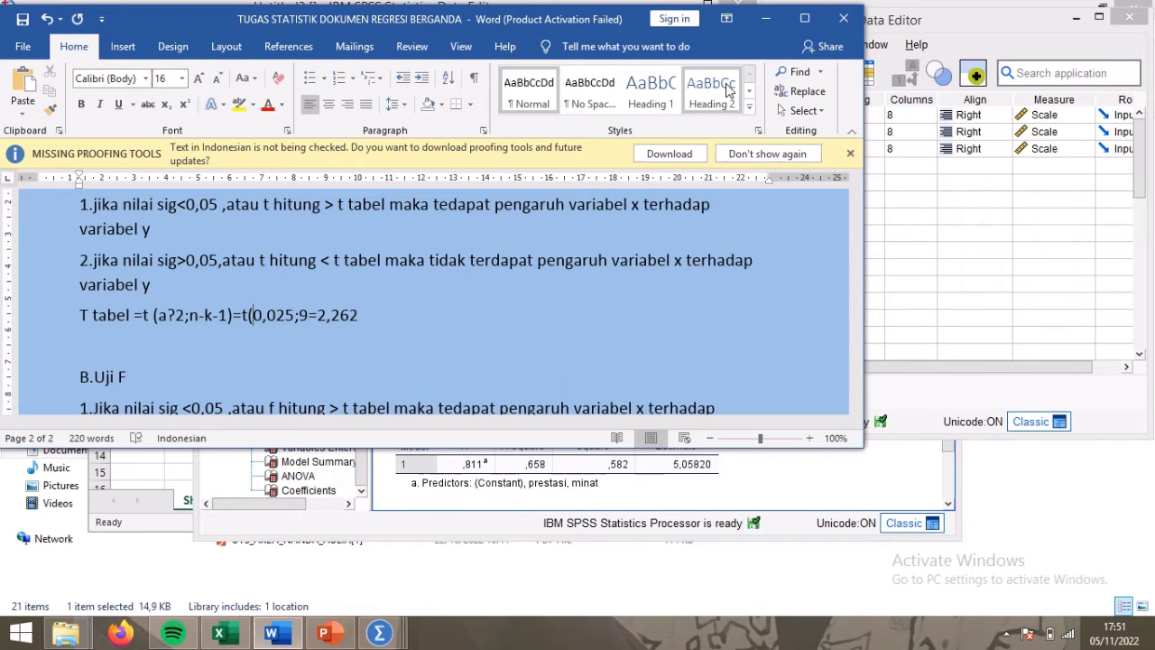
pyautogui.click(812, 22)
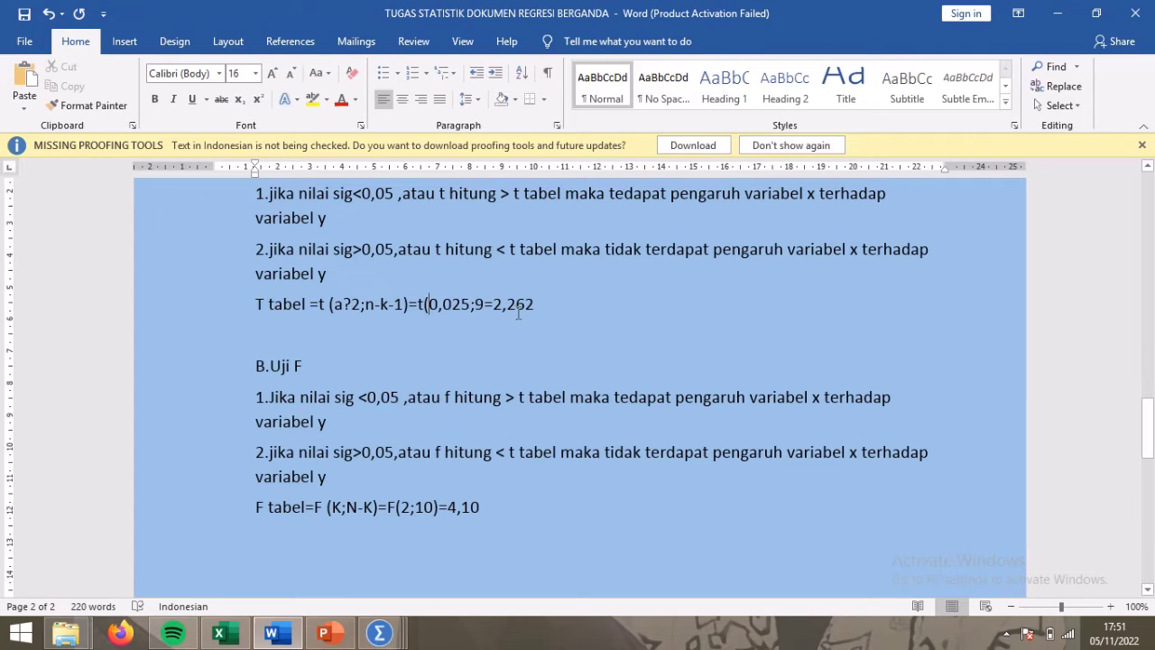
pyautogui.scroll(10, 558, 361)
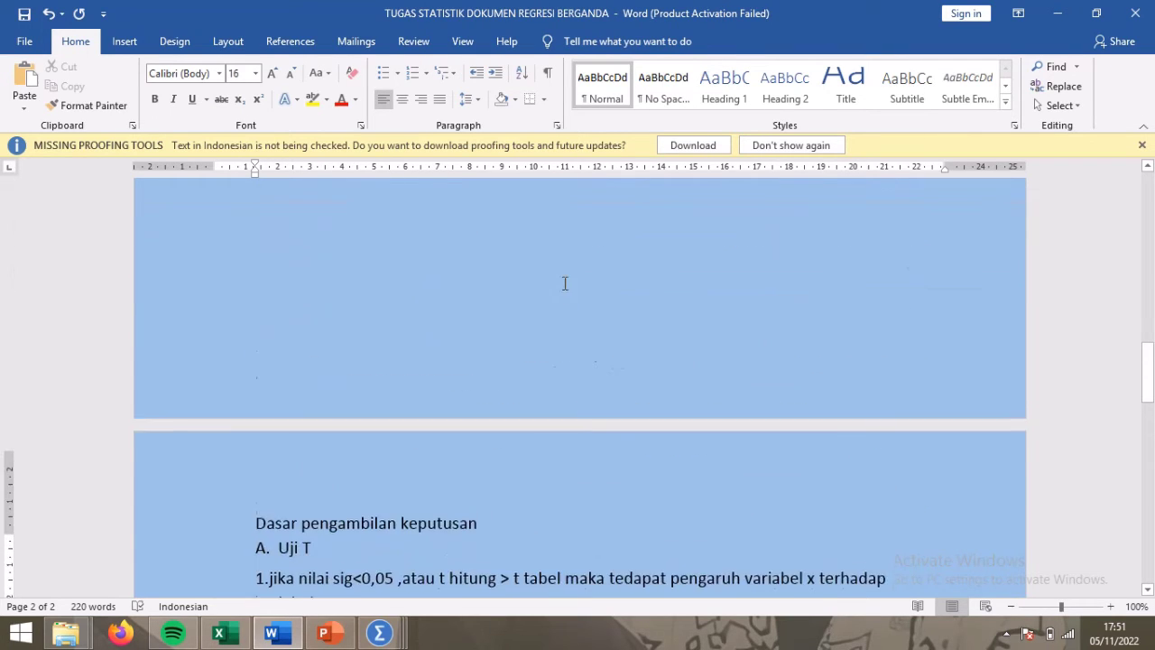
pyautogui.scroll(10, 557, 226)
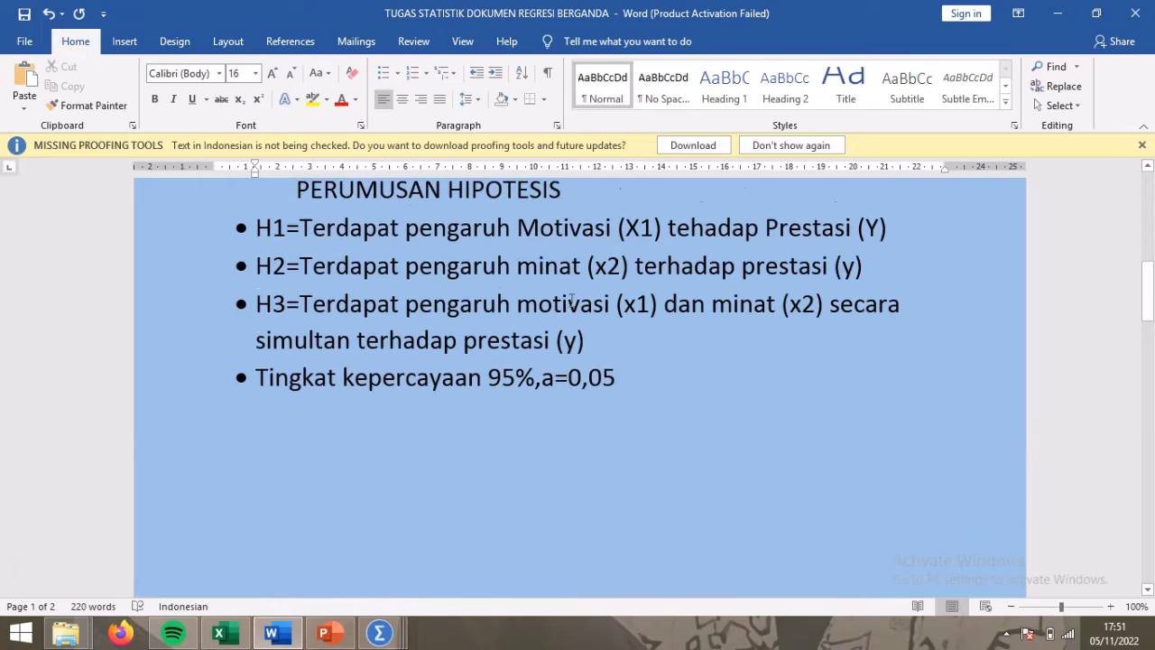
pyautogui.scroll(-2, 571, 301)
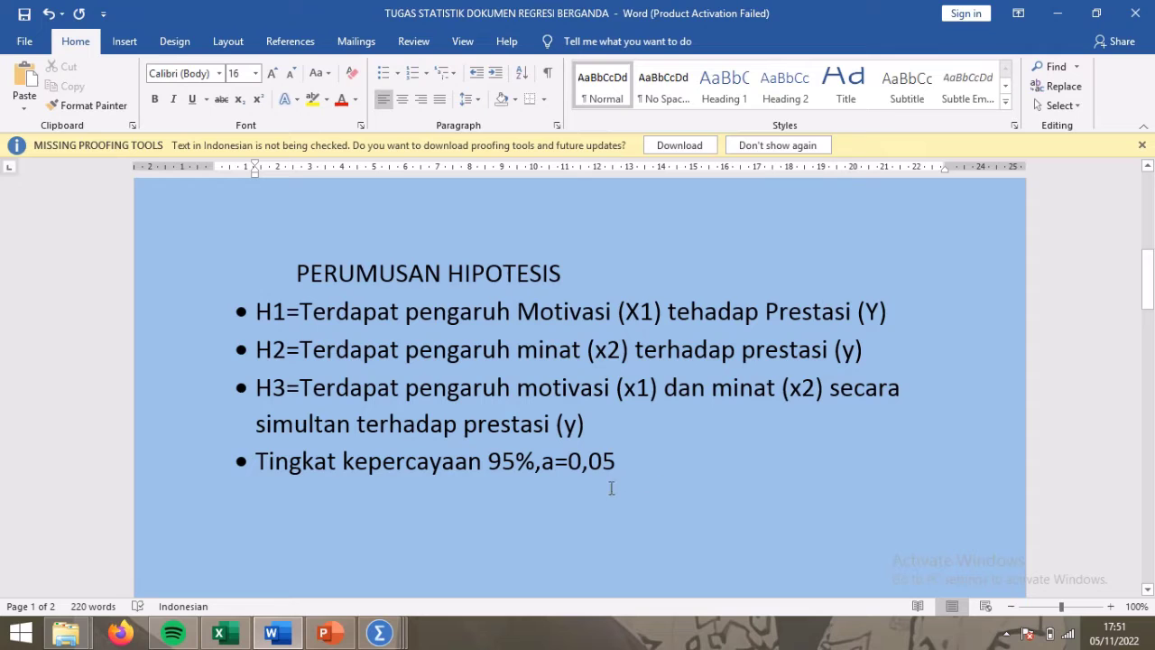
pyautogui.scroll(-5, 673, 405)
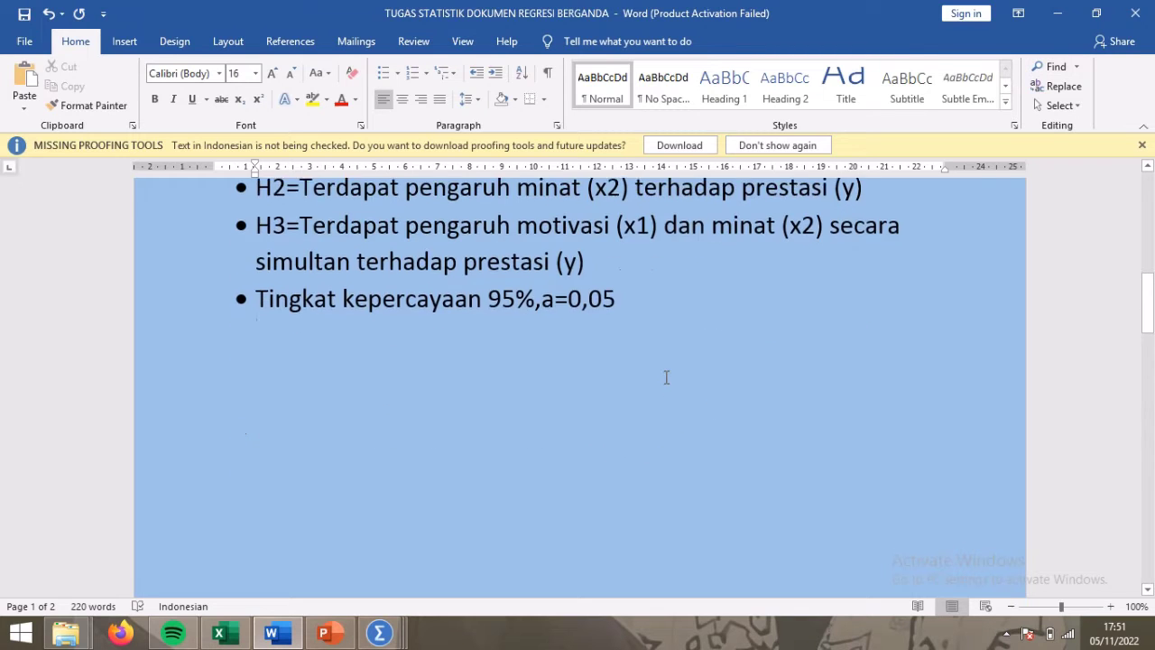
pyautogui.scroll(-10, 666, 369)
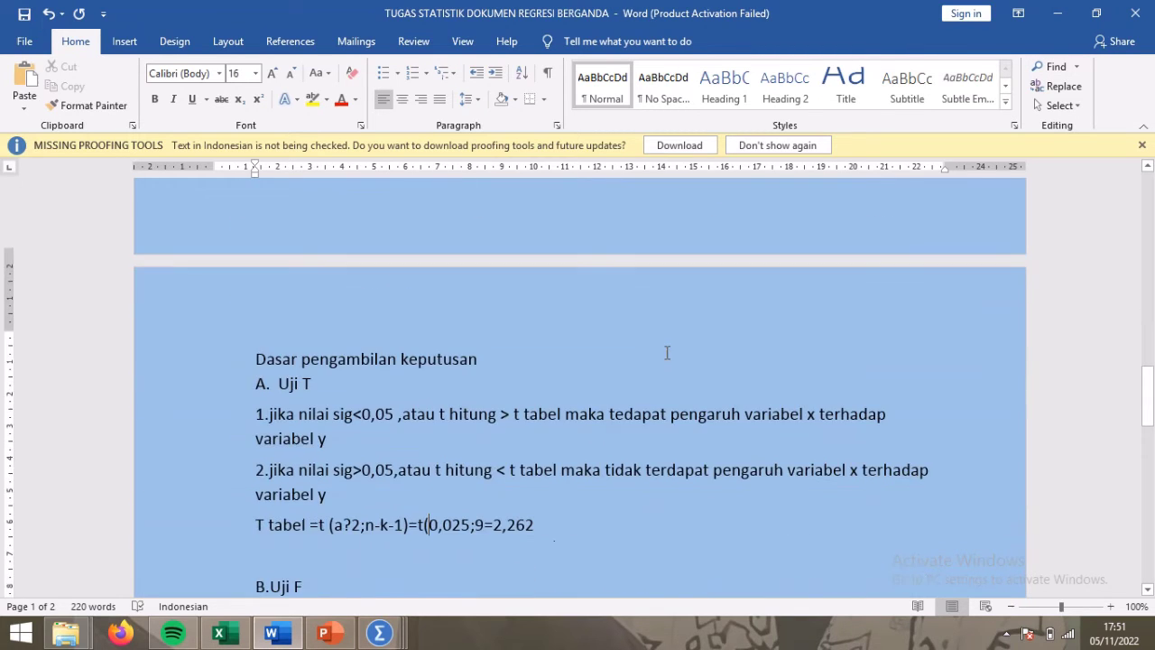
pyautogui.scroll(-1, 668, 346)
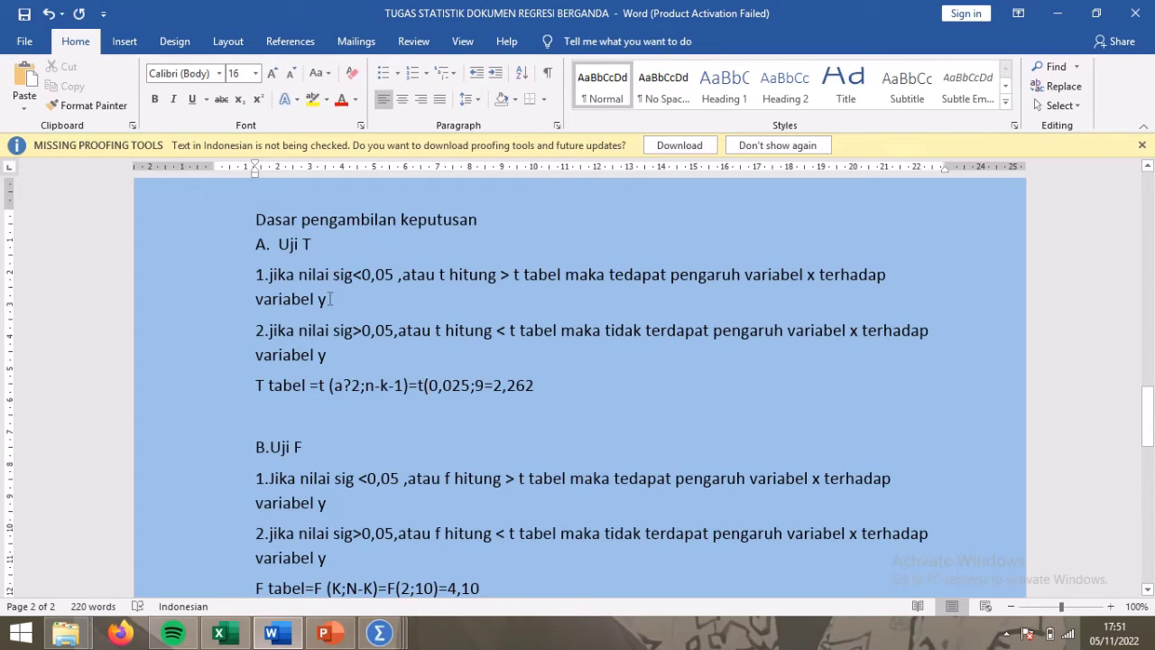
pyautogui.scroll(-4, 314, 478)
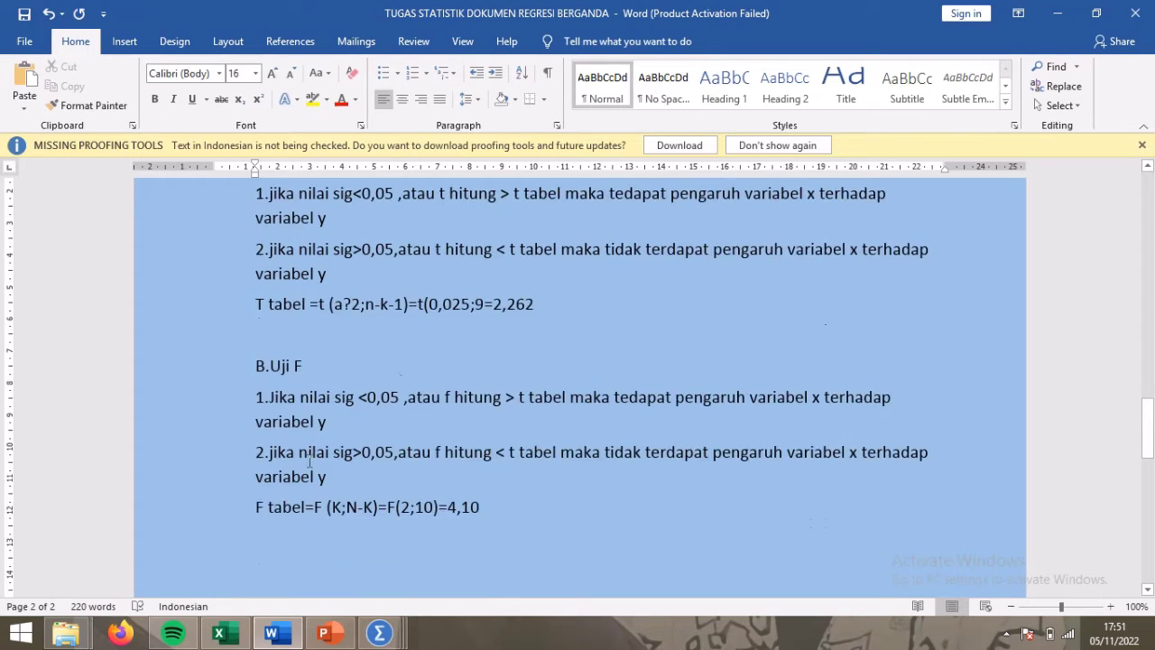
pyautogui.scroll(2, 396, 375)
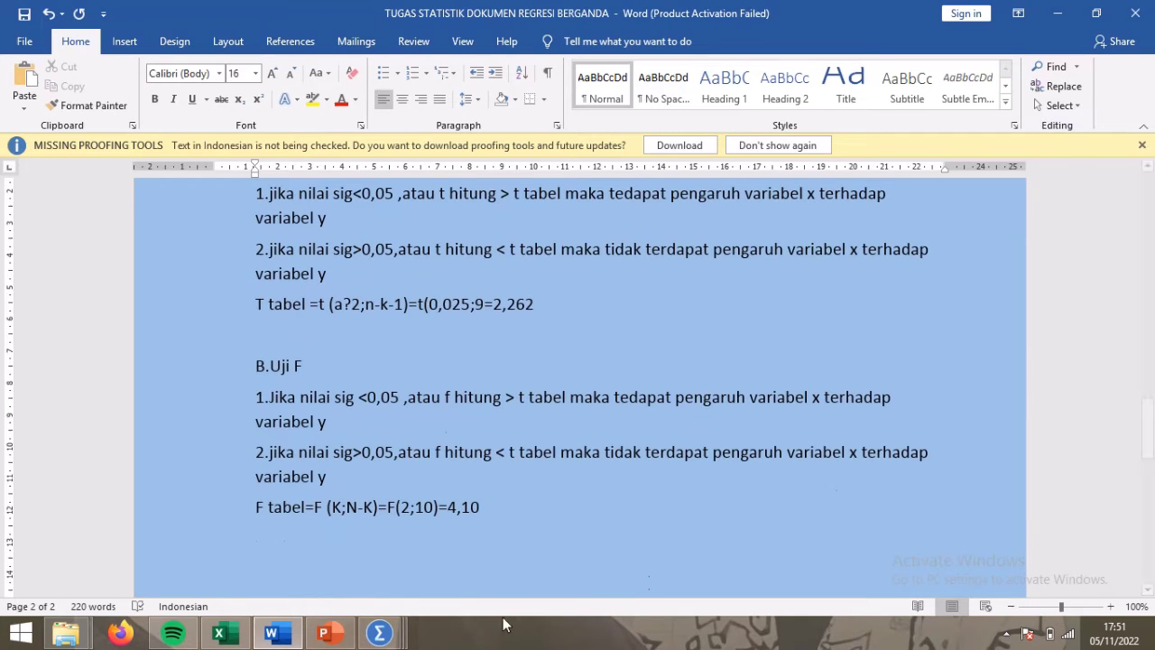
# Switch to the SPSS Data Editor window of Untitled2 [DataSet1].
pyautogui.moveTo(379, 632)
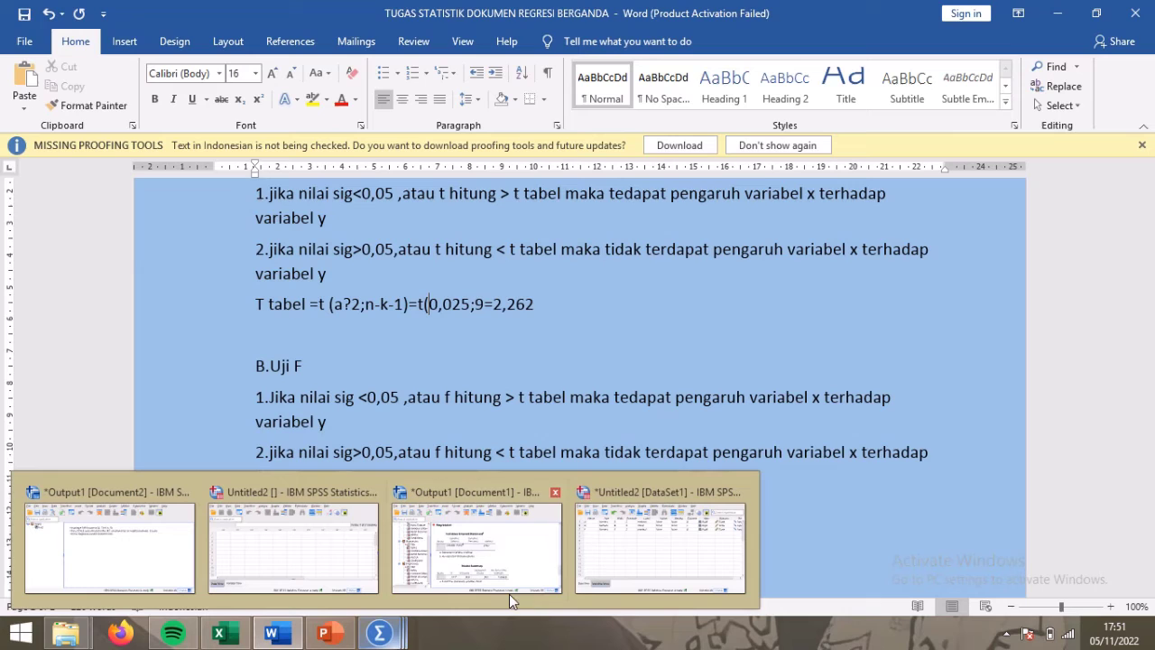
pyautogui.click(613, 587)
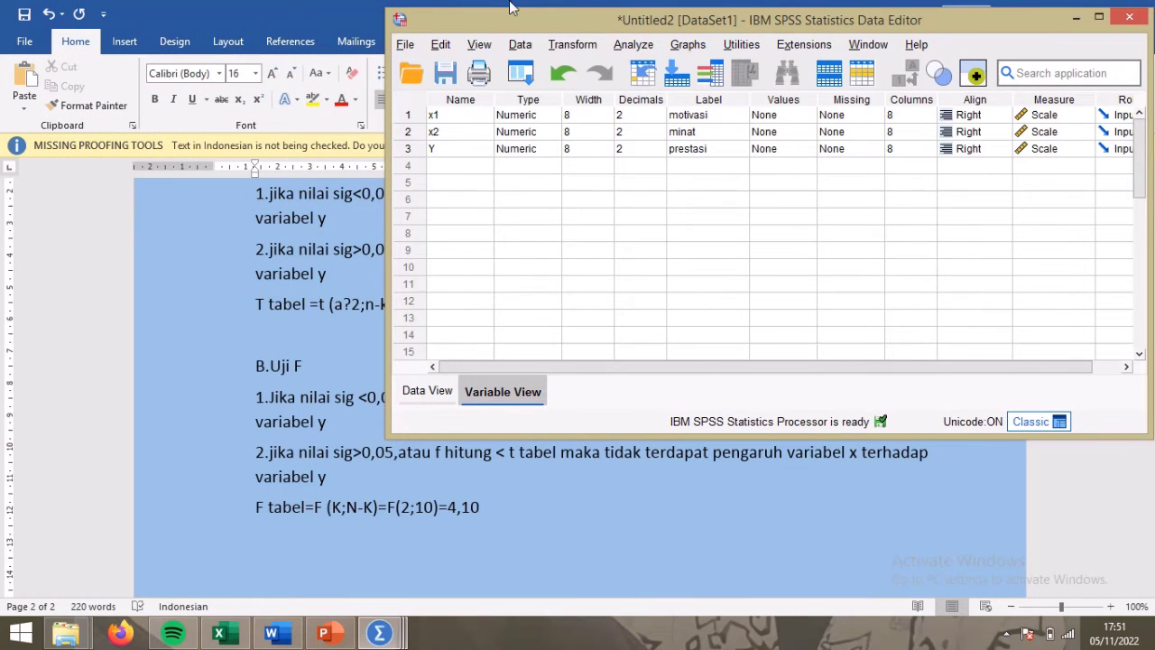
pyautogui.moveTo(510, 7)
pyautogui.click(462, 45)
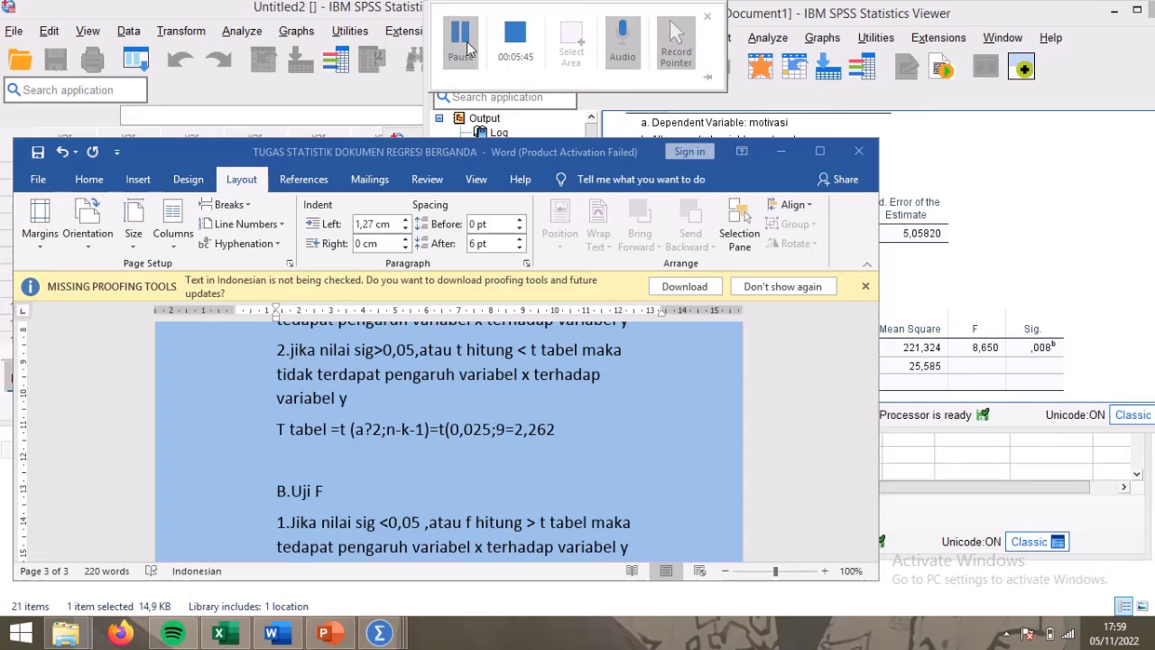
pyautogui.click(460, 49)
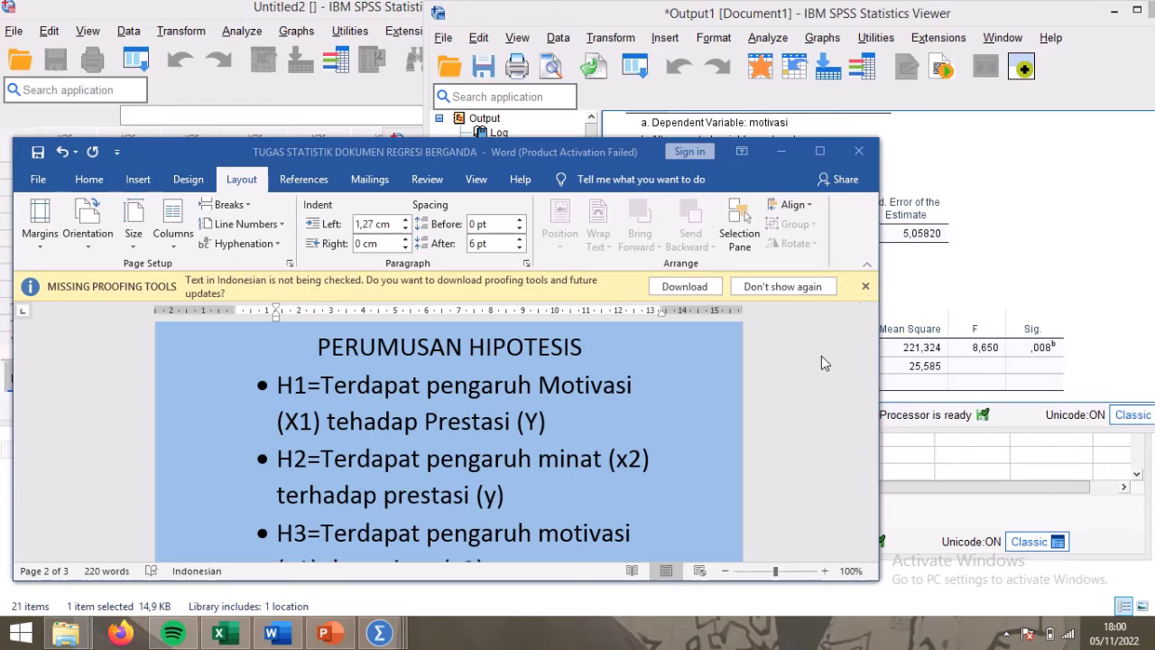
# Read hypotheses H1 to H3, the confidence level and the T test decision criteria in the Word document.
pyautogui.scroll(-3, 715, 440)
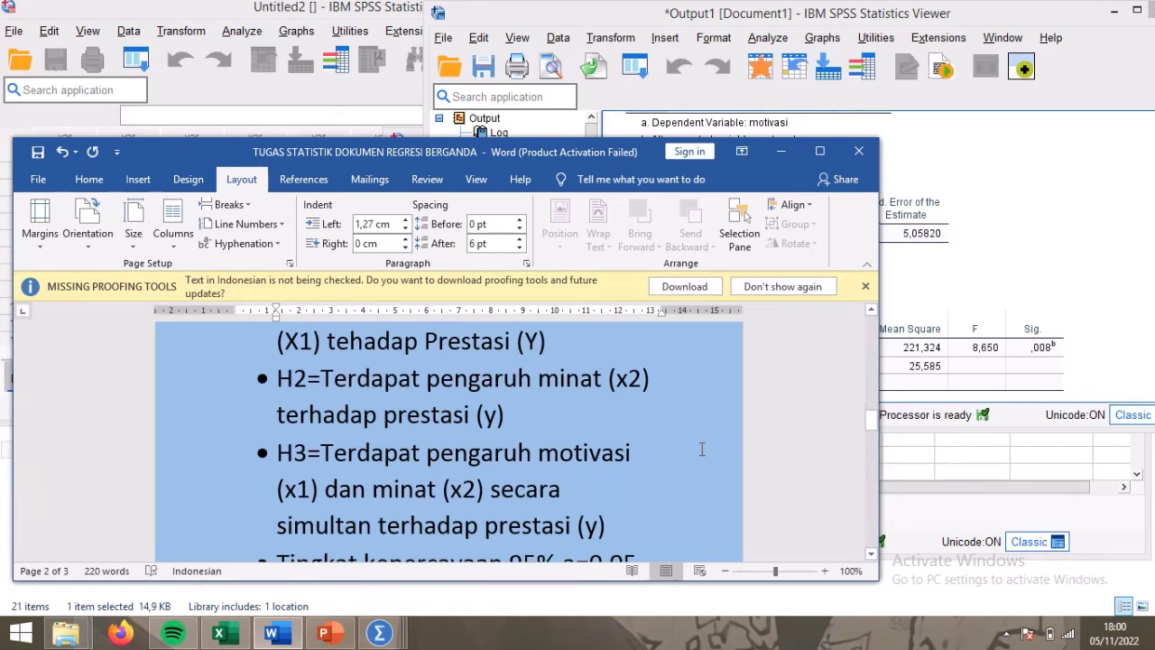
pyautogui.scroll(-1, 699, 449)
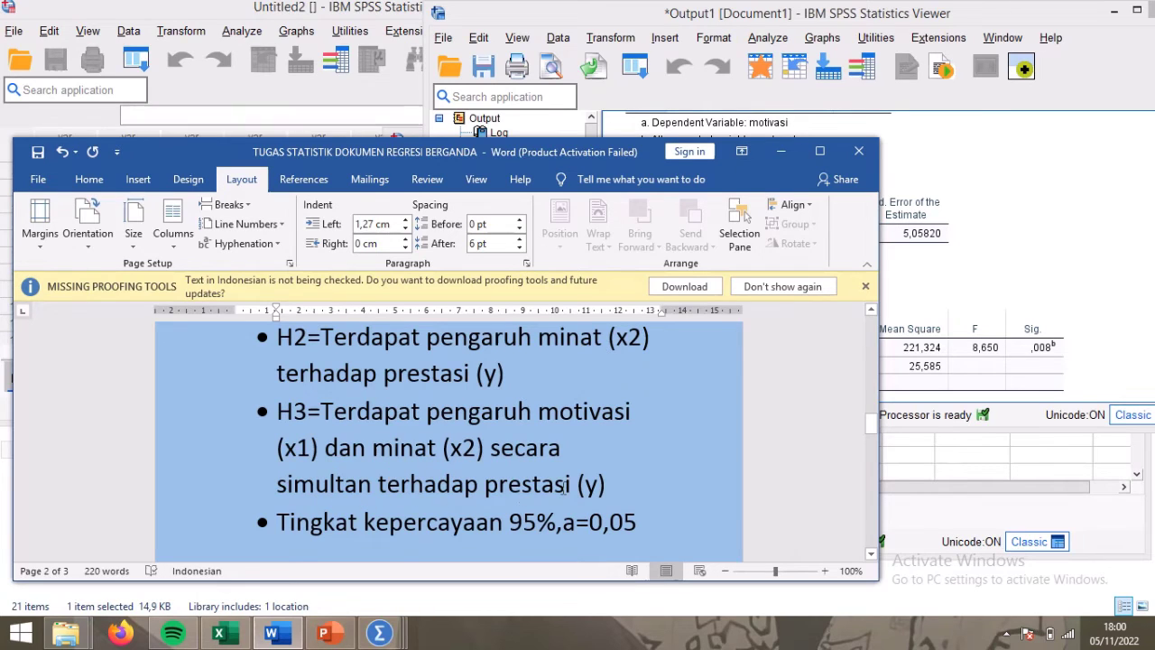
pyautogui.scroll(-3, 550, 478)
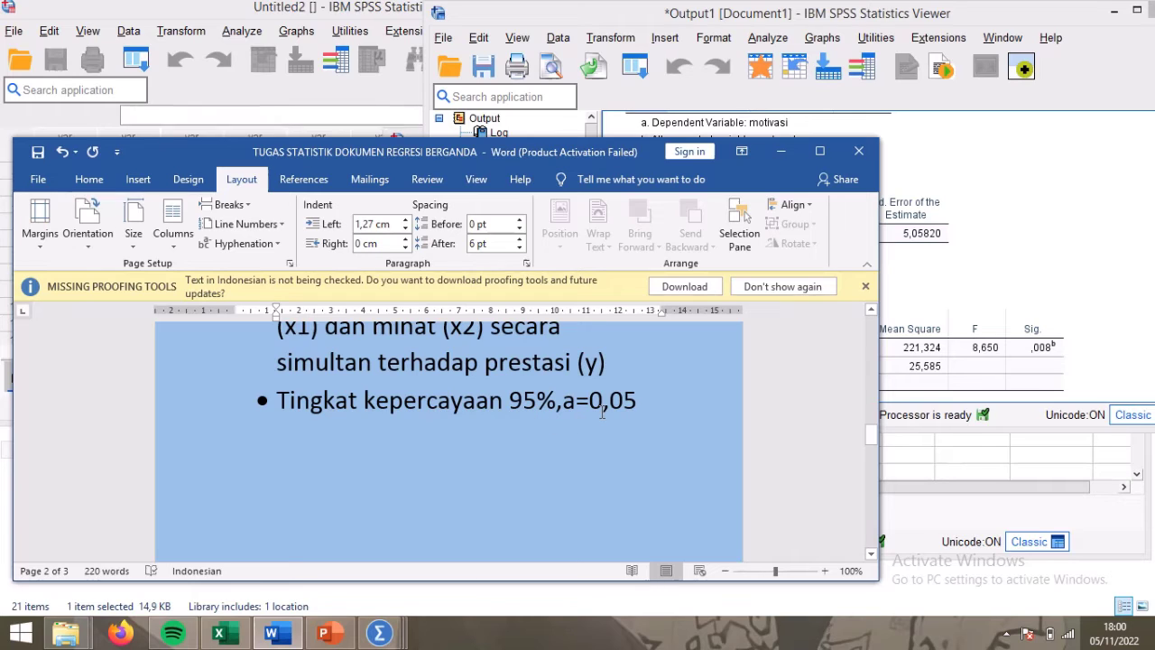
pyautogui.scroll(-10, 619, 419)
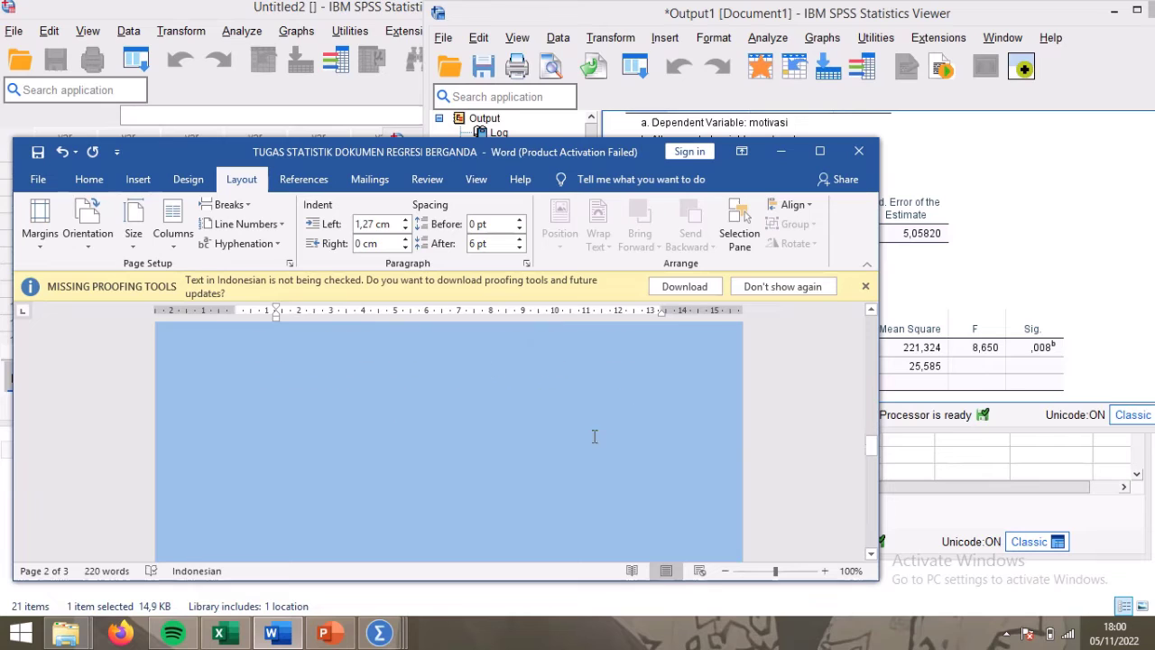
pyautogui.scroll(-1, 442, 460)
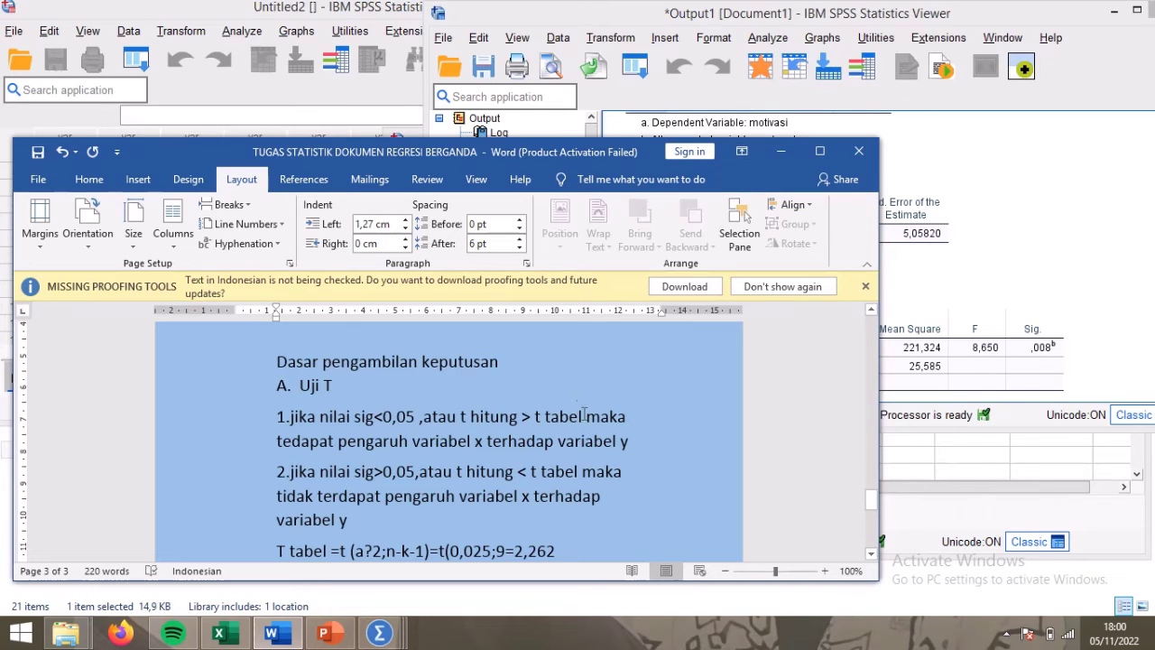
pyautogui.scroll(-1, 498, 447)
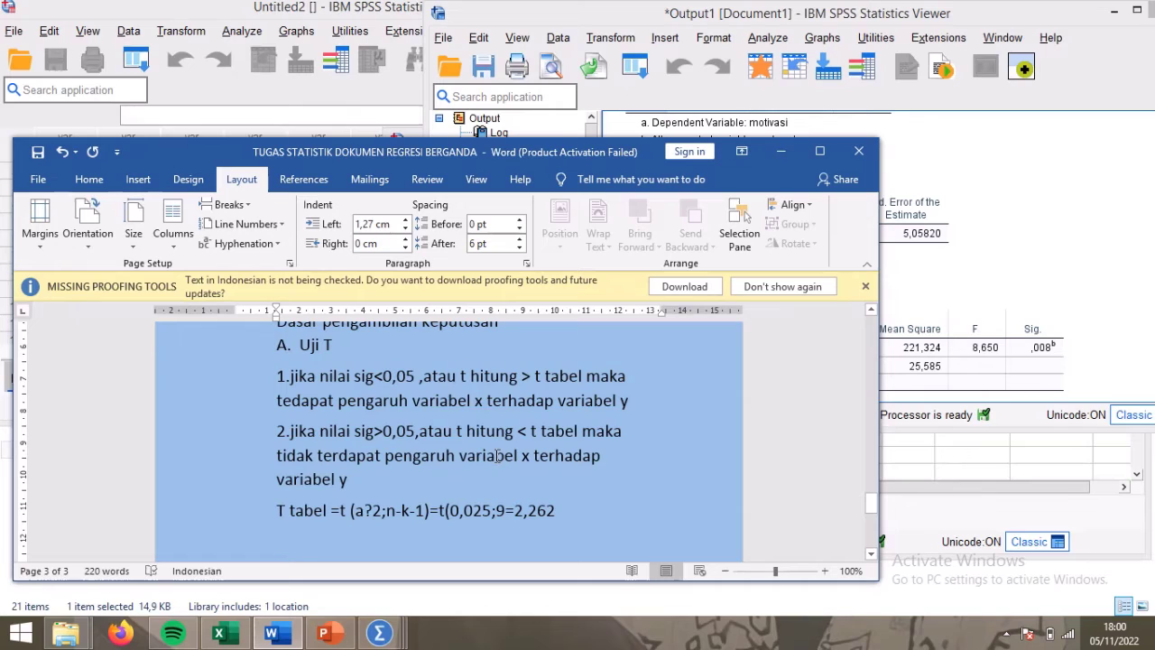
pyautogui.scroll(-1, 496, 456)
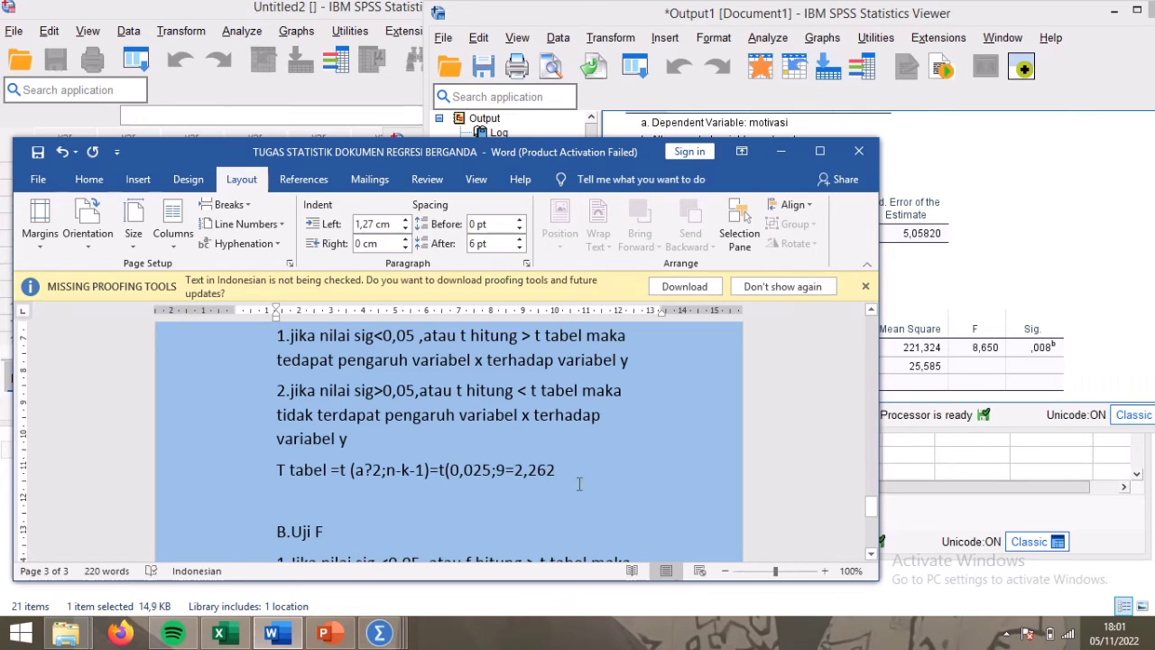
# Switch to the SPSS output viewer and review the regression tables from Variables Entered/Removed to Coefficients.
pyautogui.click(379, 634)
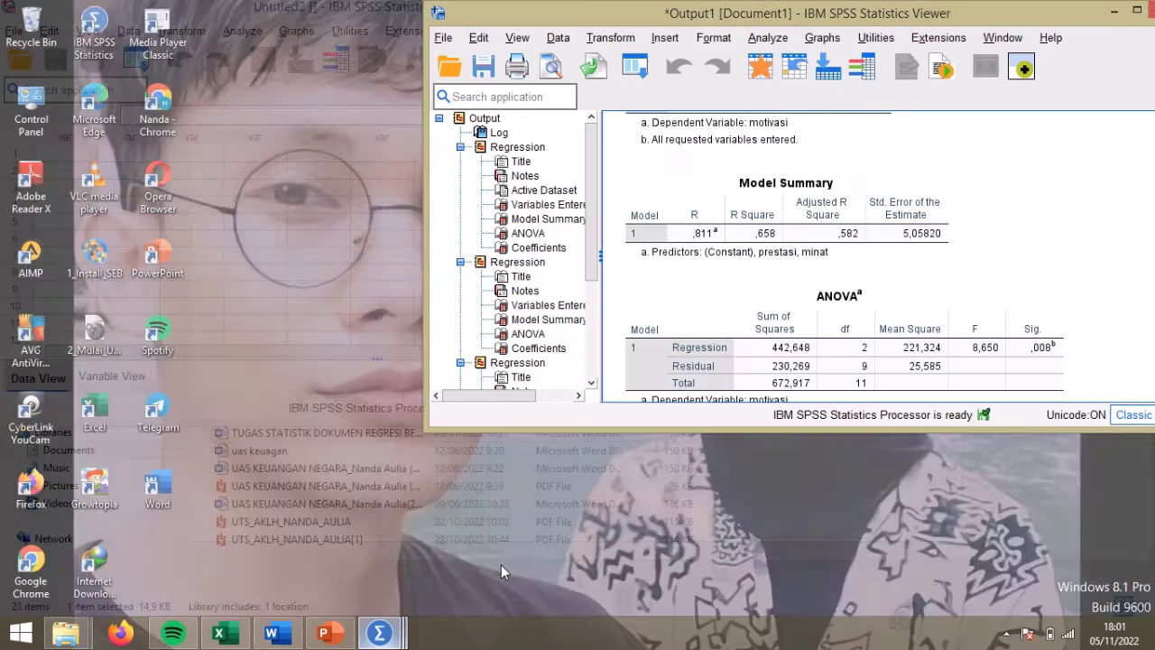
pyautogui.click(501, 564)
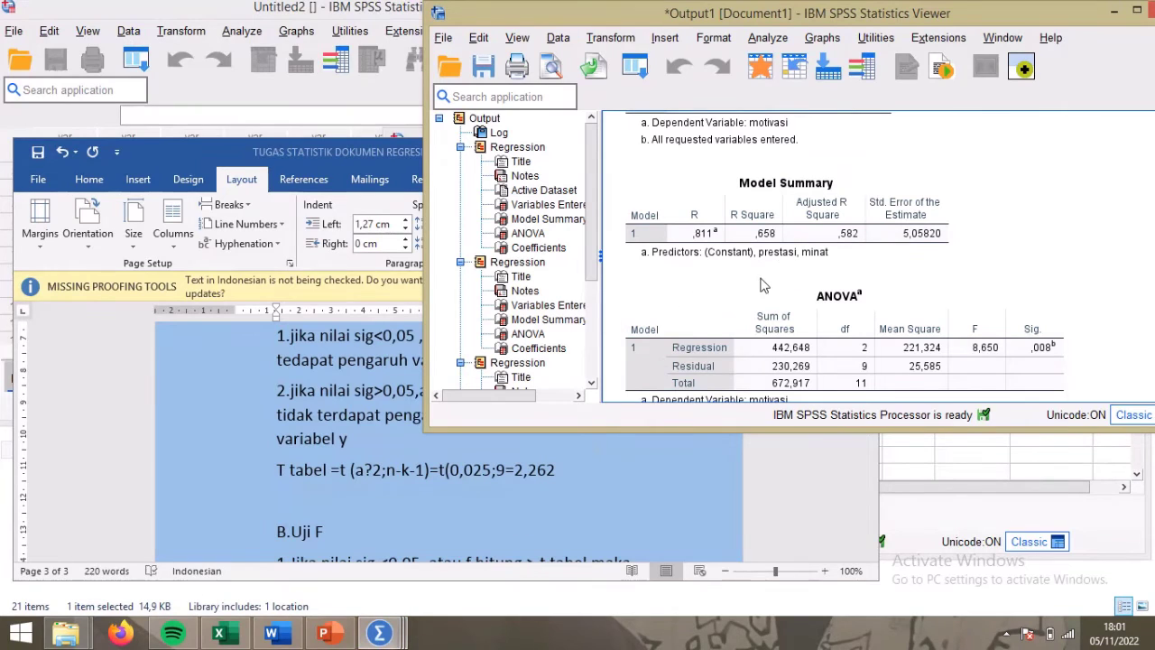
pyautogui.scroll(-3, 804, 264)
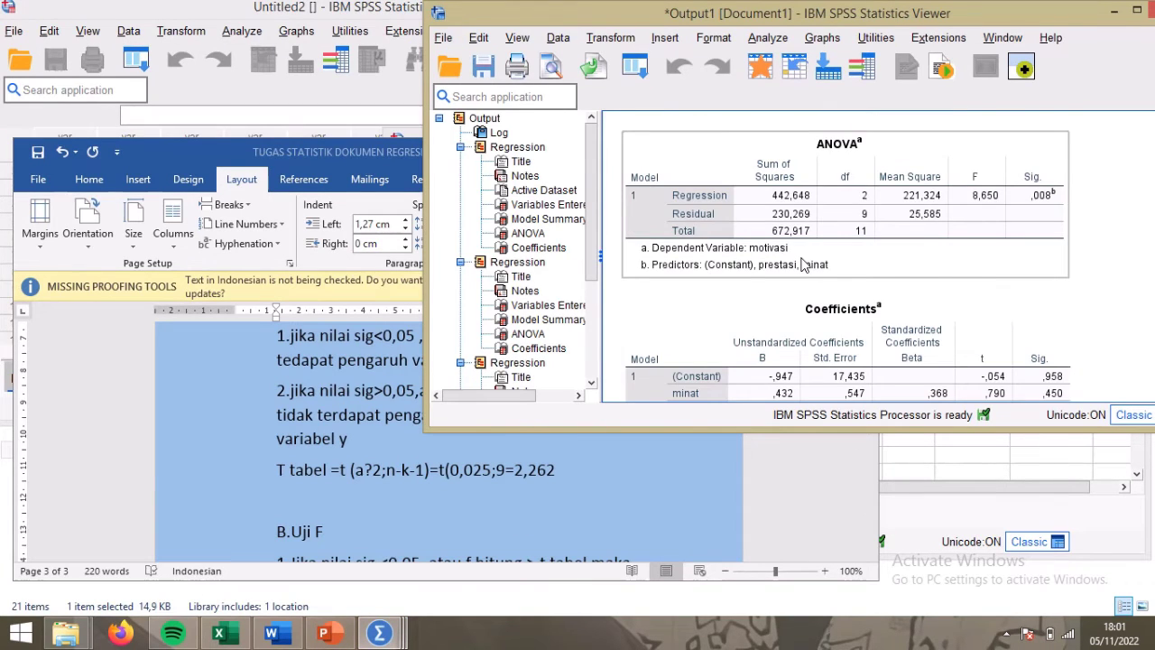
pyautogui.scroll(-1, 804, 264)
pyautogui.scroll(1, 804, 264)
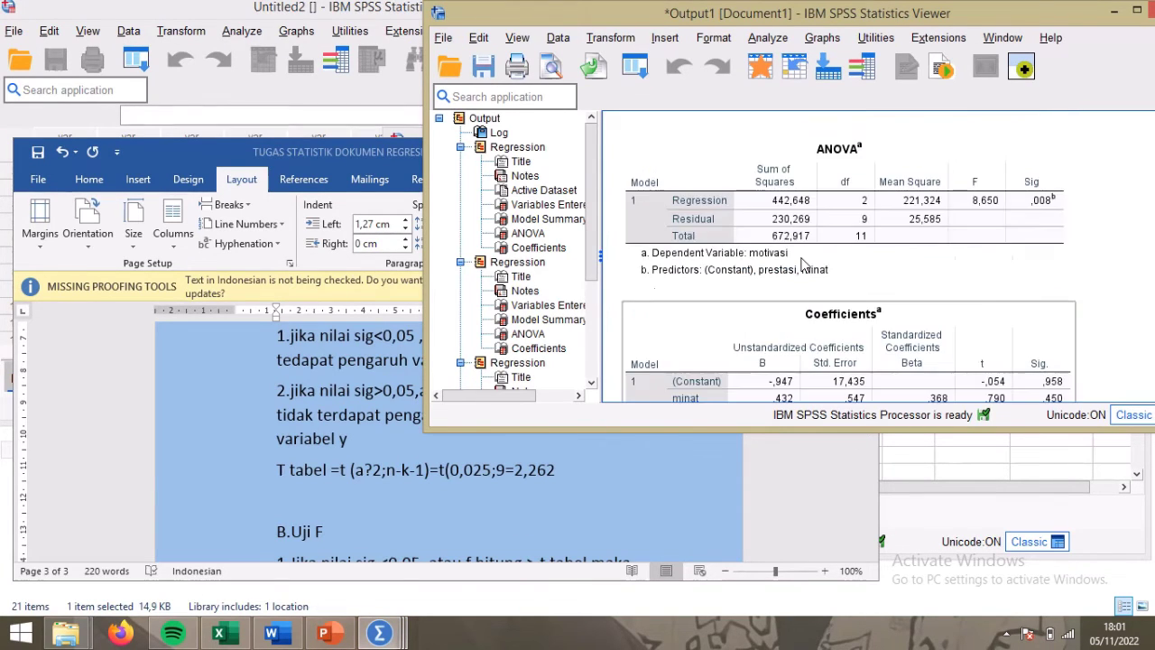
pyautogui.scroll(2, 804, 263)
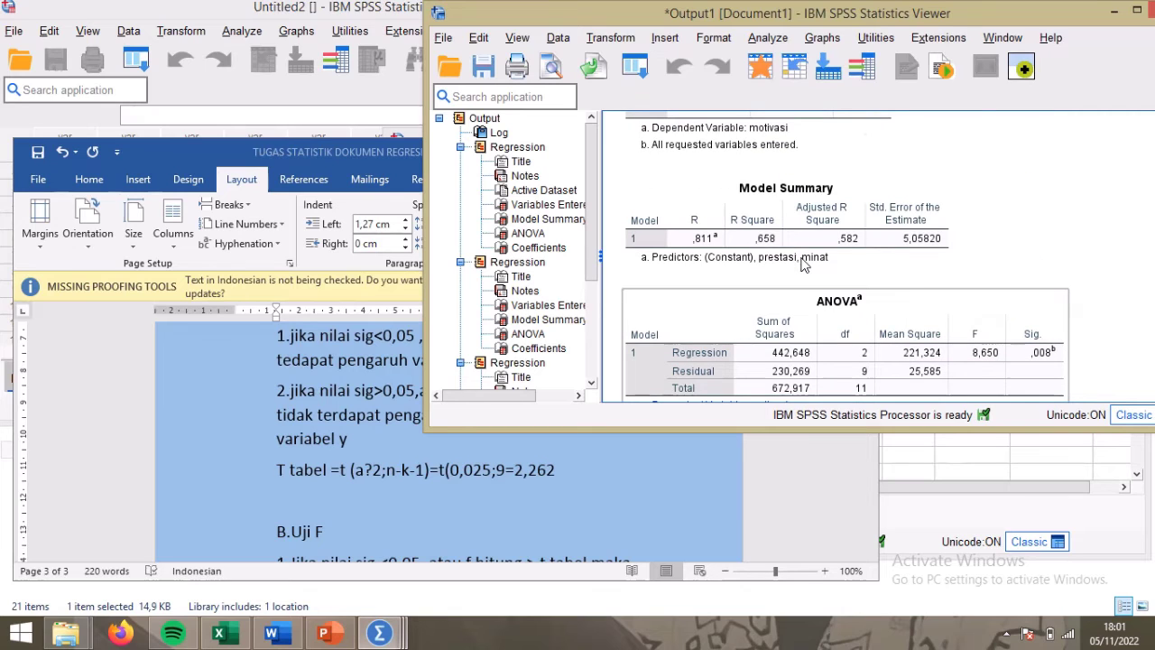
pyautogui.scroll(3, 805, 264)
pyautogui.scroll(4, 804, 263)
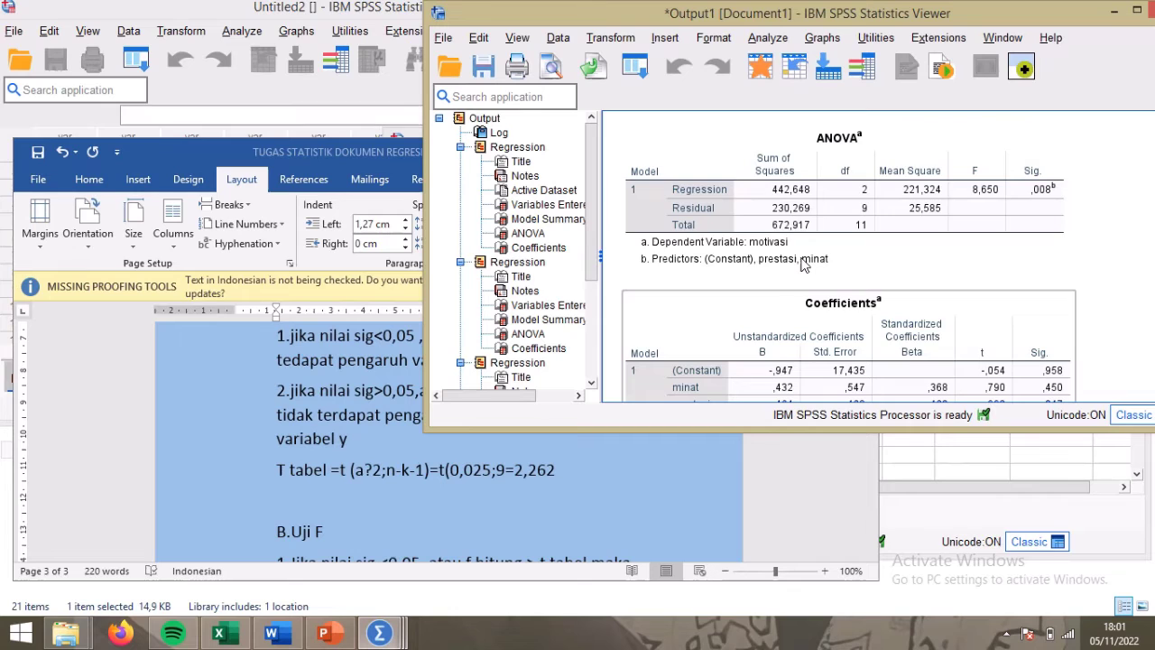
pyautogui.scroll(5, 804, 264)
pyautogui.scroll(-3, 801, 262)
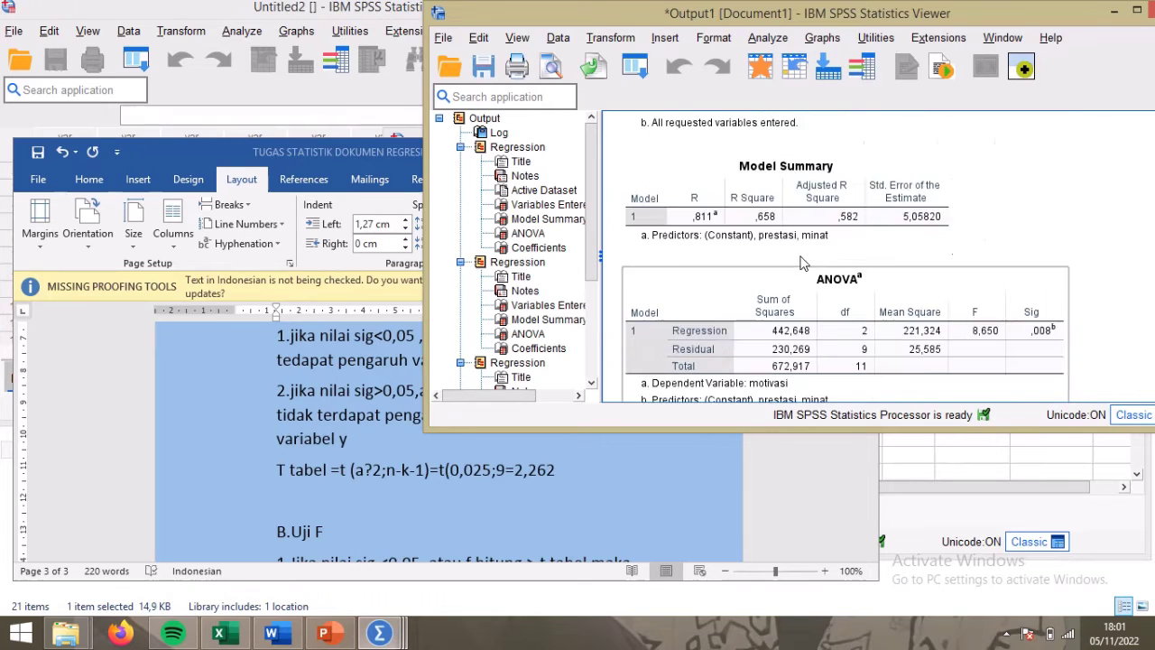
pyautogui.scroll(3, 802, 262)
pyautogui.scroll(-3, 801, 262)
pyautogui.scroll(6, 795, 259)
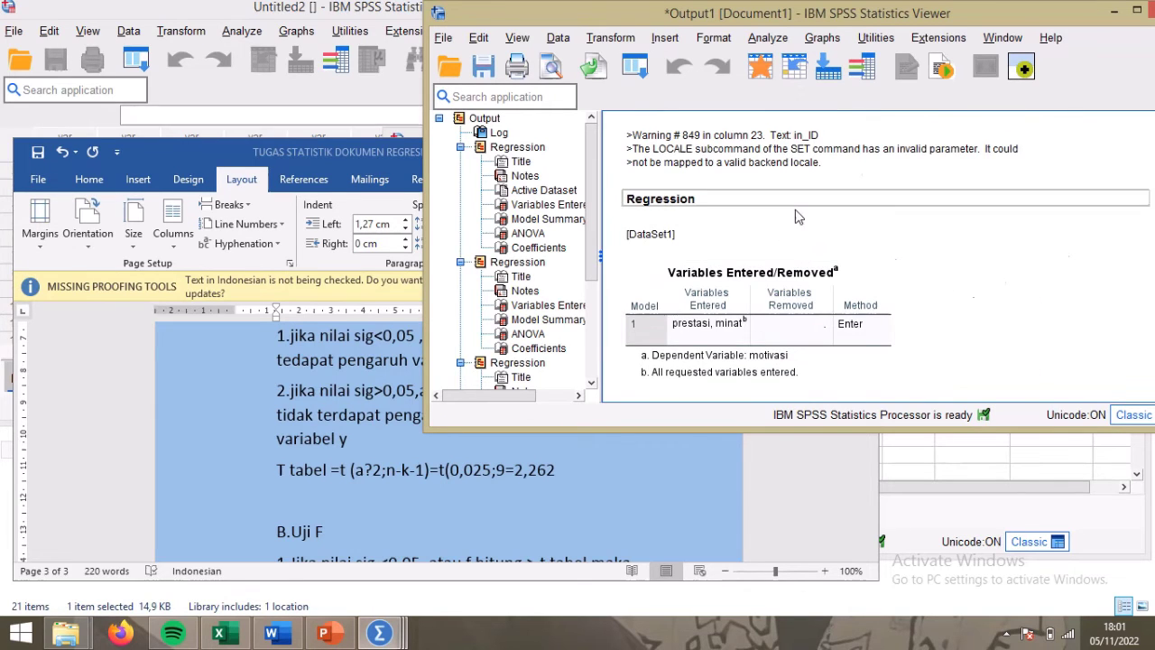
pyautogui.scroll(-2, 796, 257)
pyautogui.scroll(-2, 813, 242)
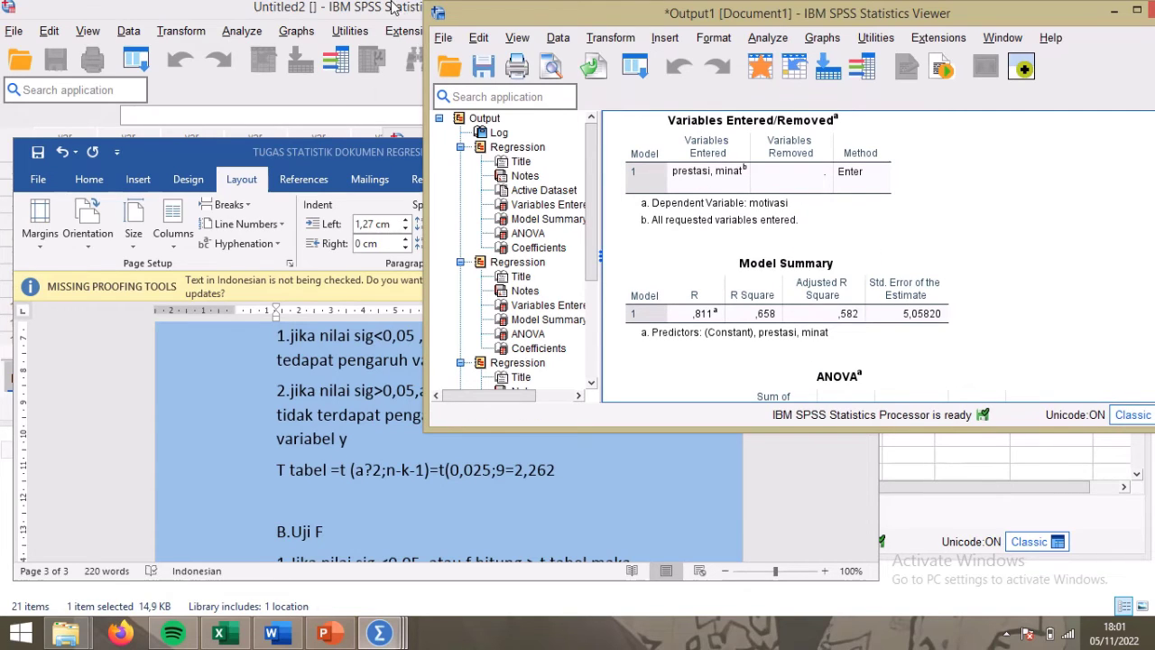
pyautogui.moveTo(442, 7)
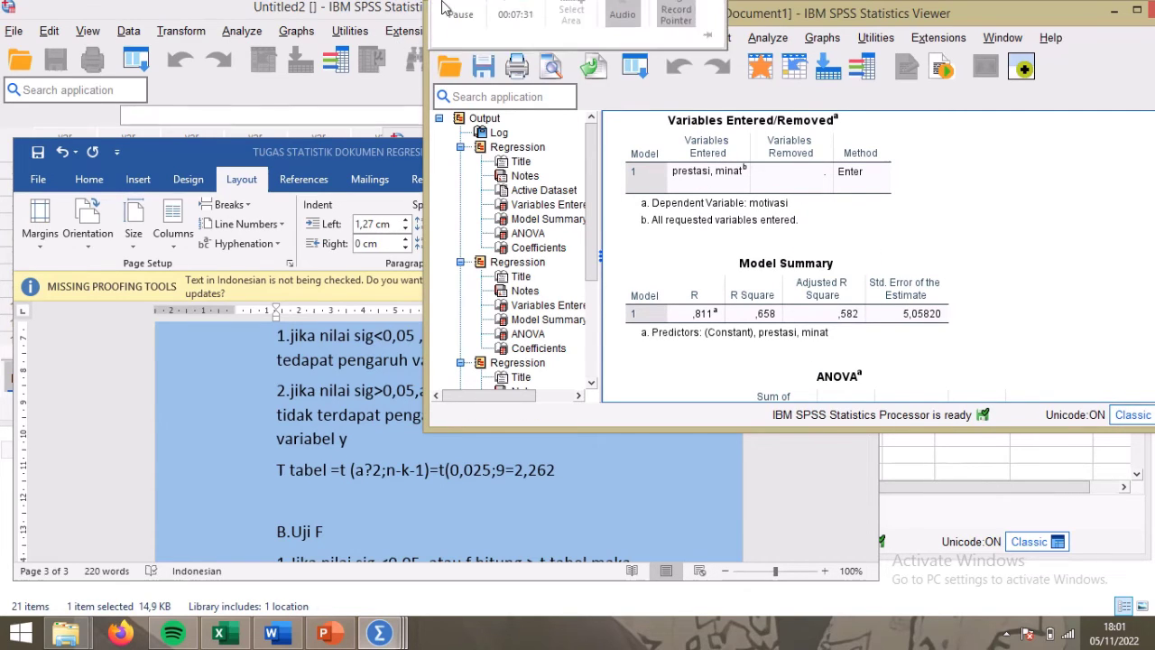
pyautogui.click(459, 35)
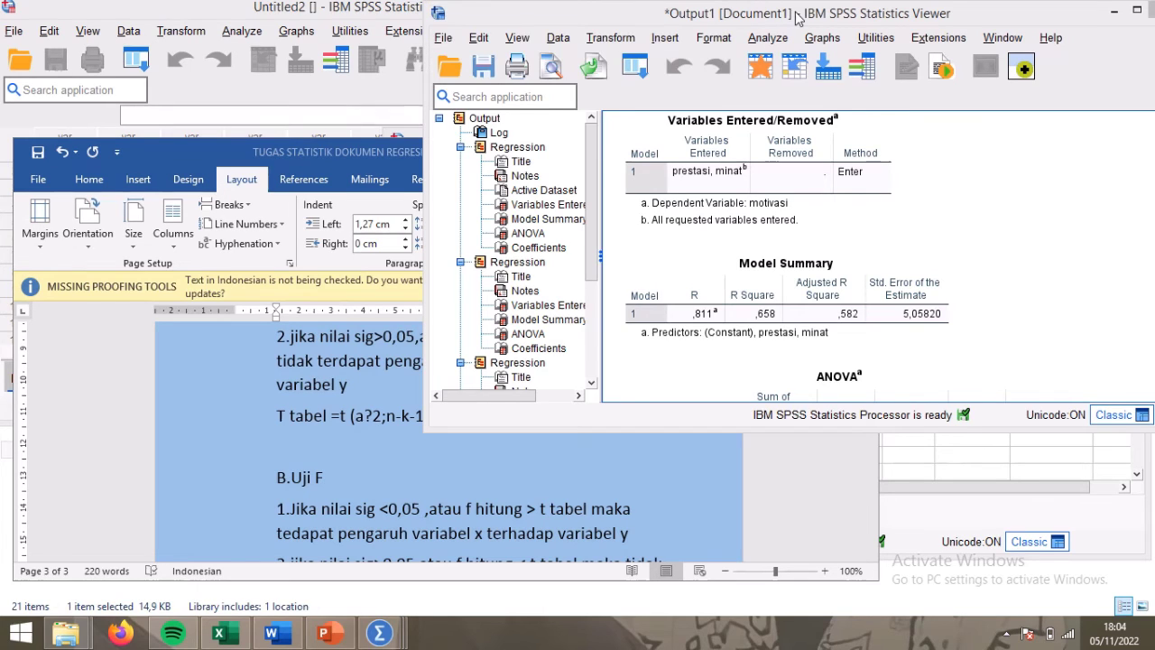
pyautogui.moveTo(915, 6)
pyautogui.click(469, 47)
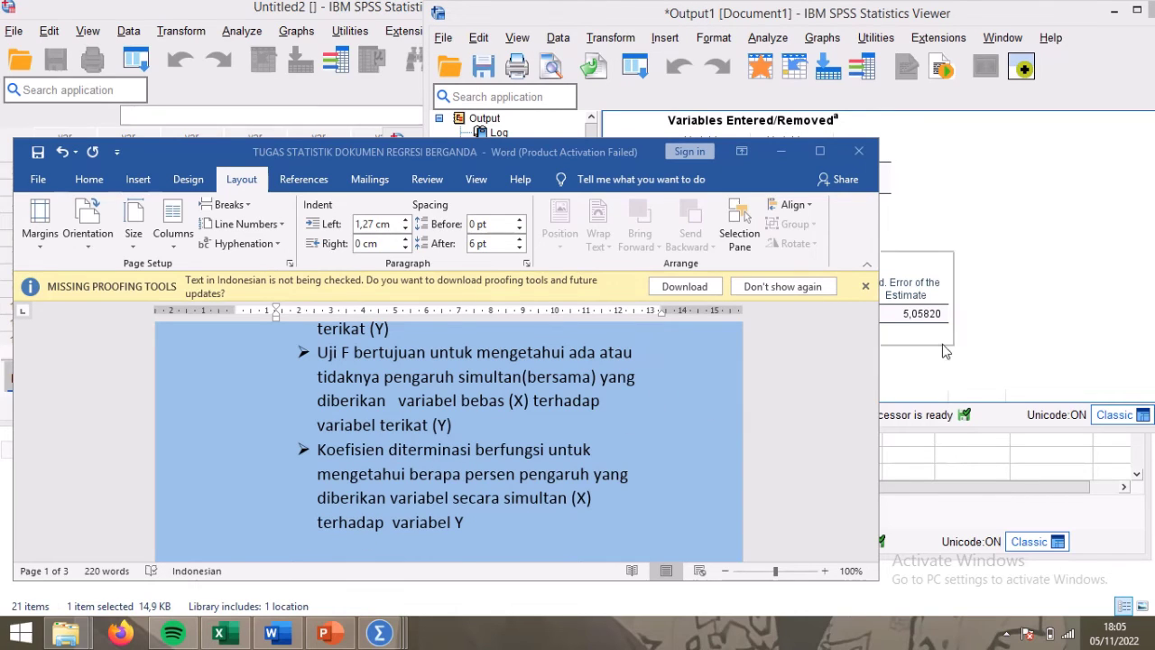
# Bring the SPSS output viewer back to the front and examine the R Square figures in the Model Summary table.
pyautogui.click(1007, 333)
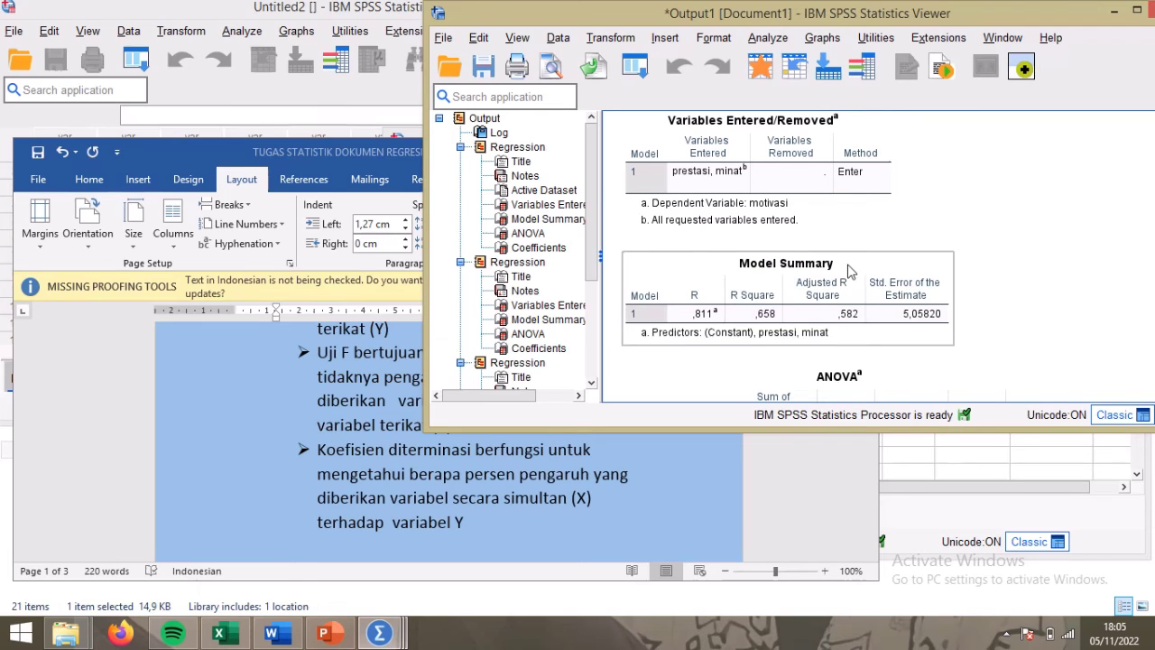
pyautogui.moveTo(462, 34)
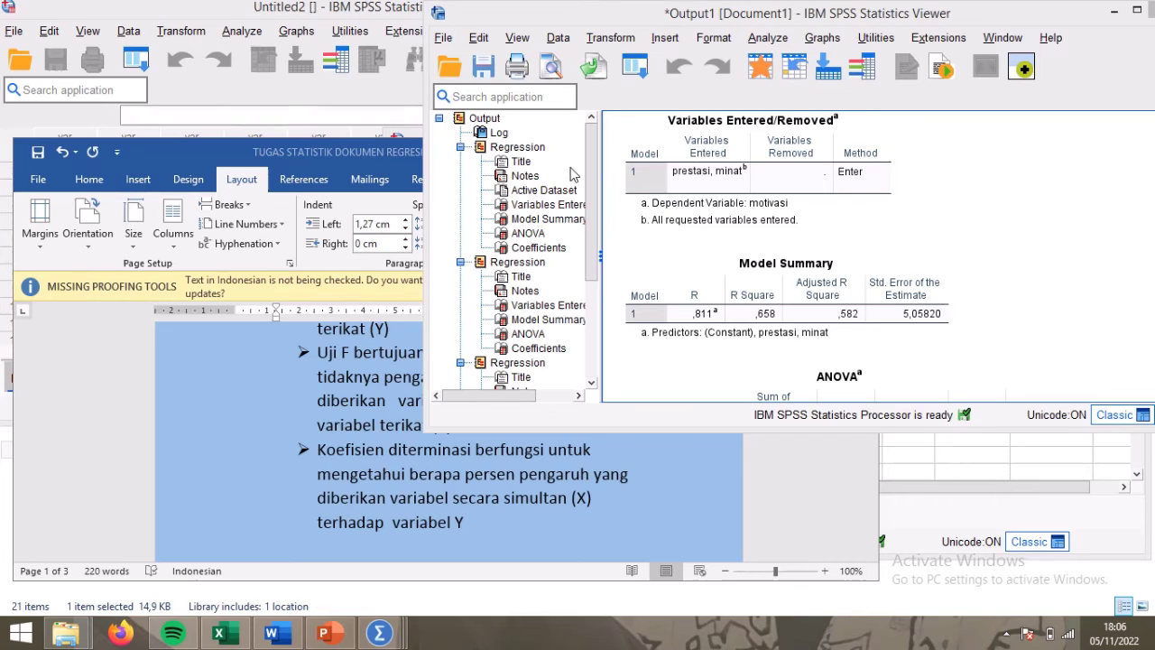
pyautogui.click(767, 327)
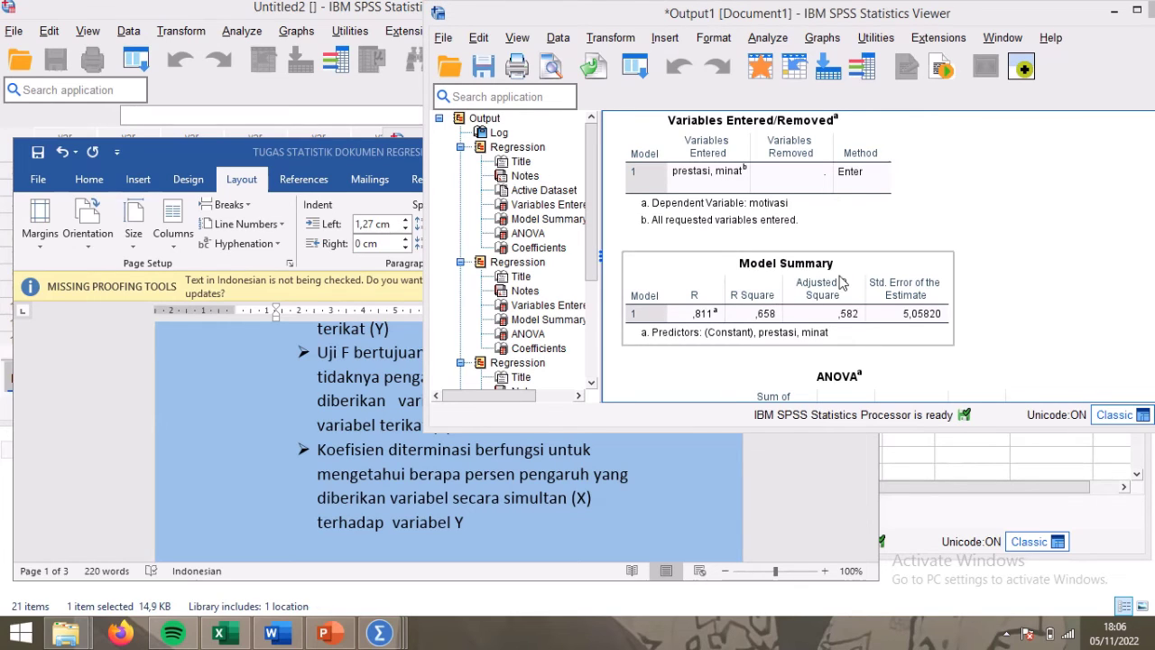
pyautogui.click(832, 349)
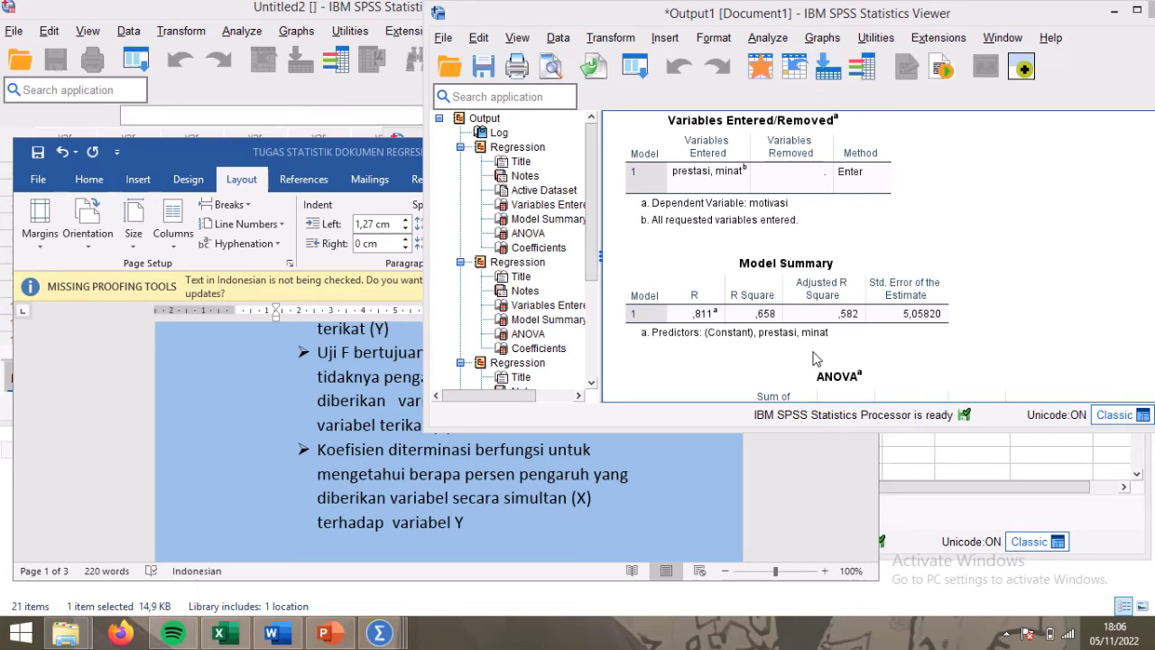
pyautogui.click(776, 343)
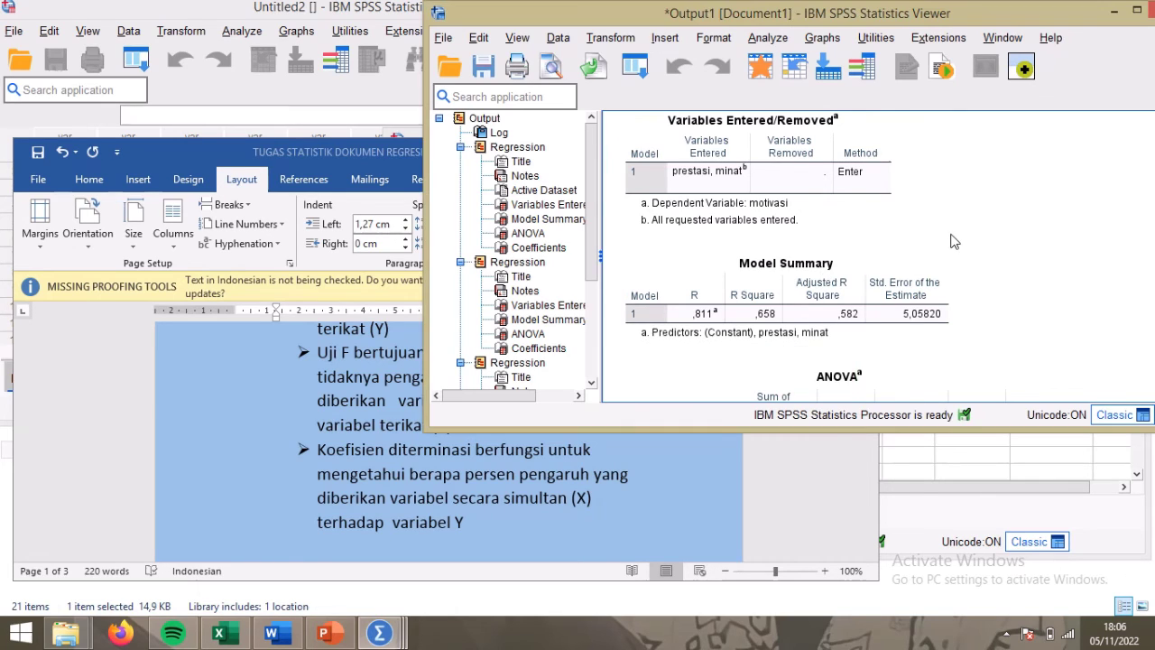
# Examine the F and Sig. values in the ANOVA table together with the Model Summary above it.
pyautogui.scroll(-2, 947, 253)
pyautogui.click(902, 294)
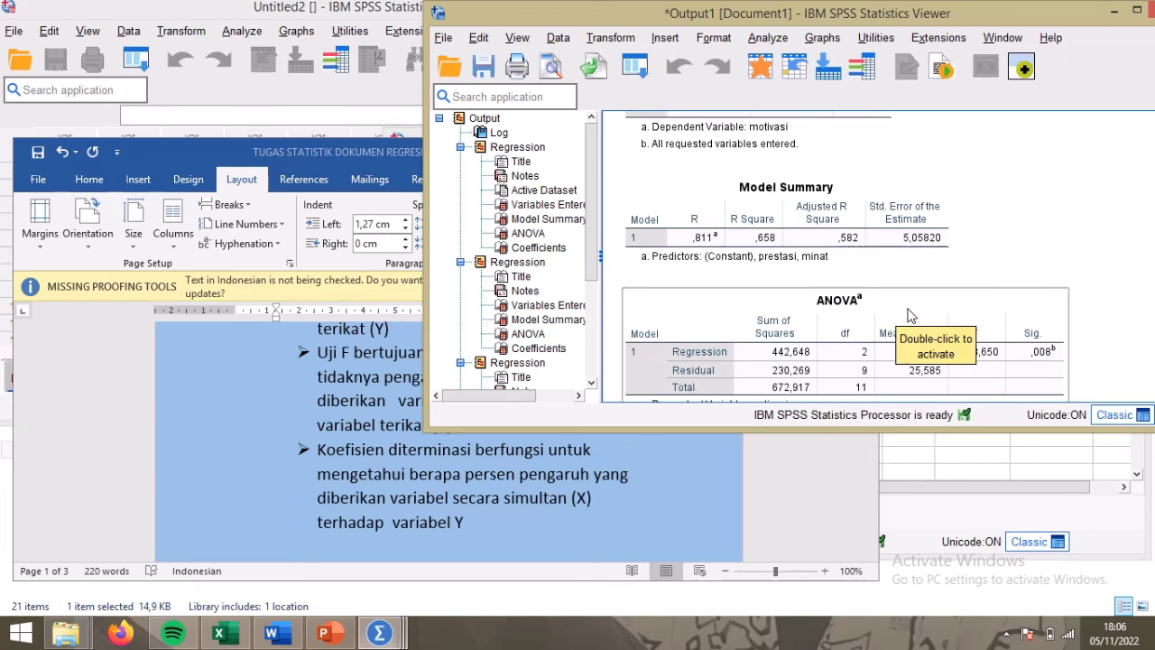
pyautogui.click(897, 275)
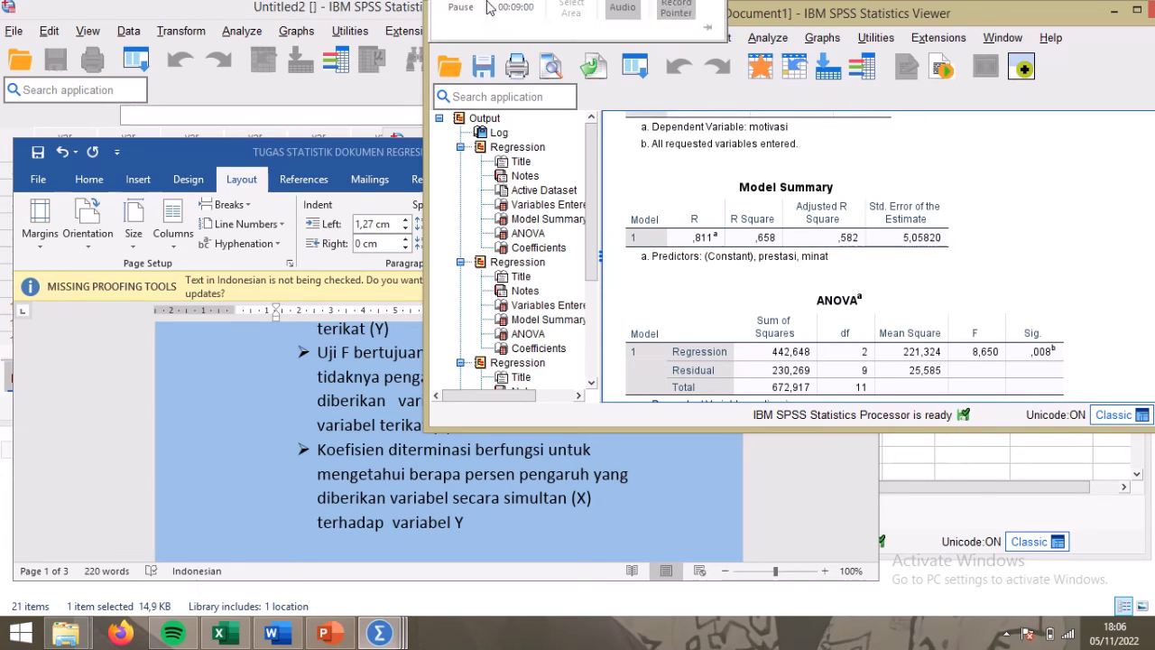
pyautogui.click(811, 317)
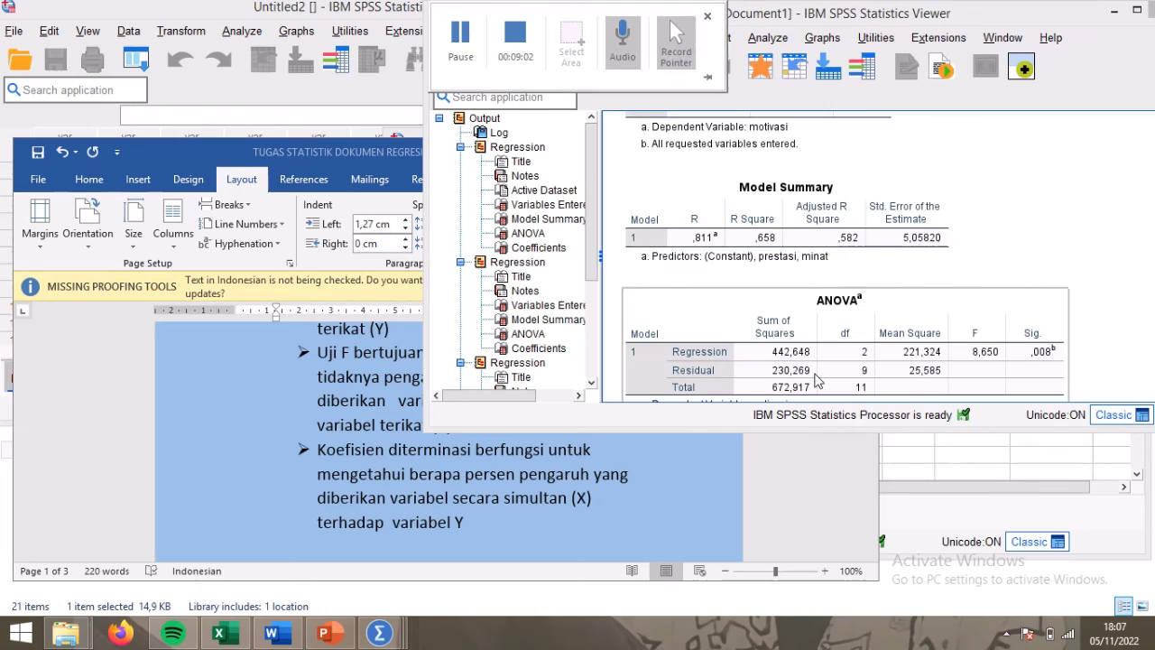
pyautogui.click(862, 265)
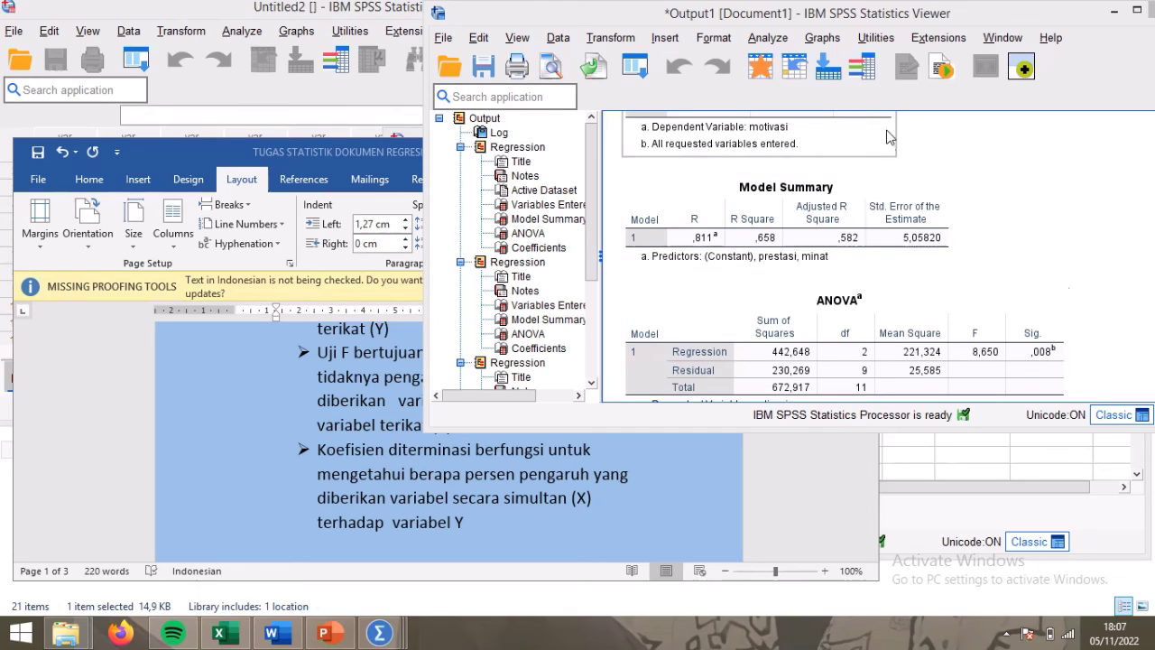
pyautogui.moveTo(446, 7)
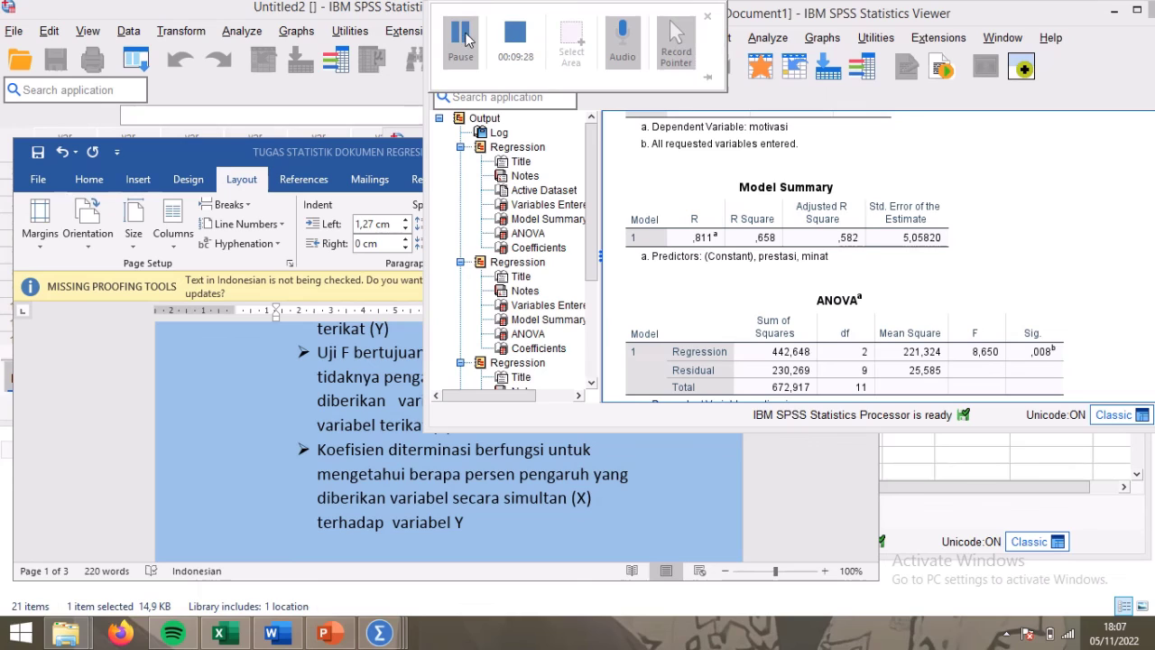